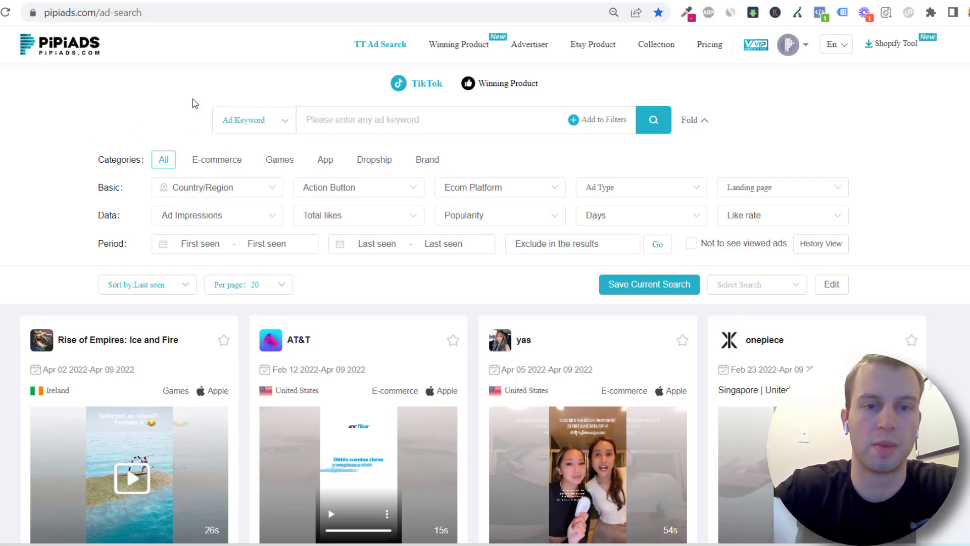
click(243, 121)
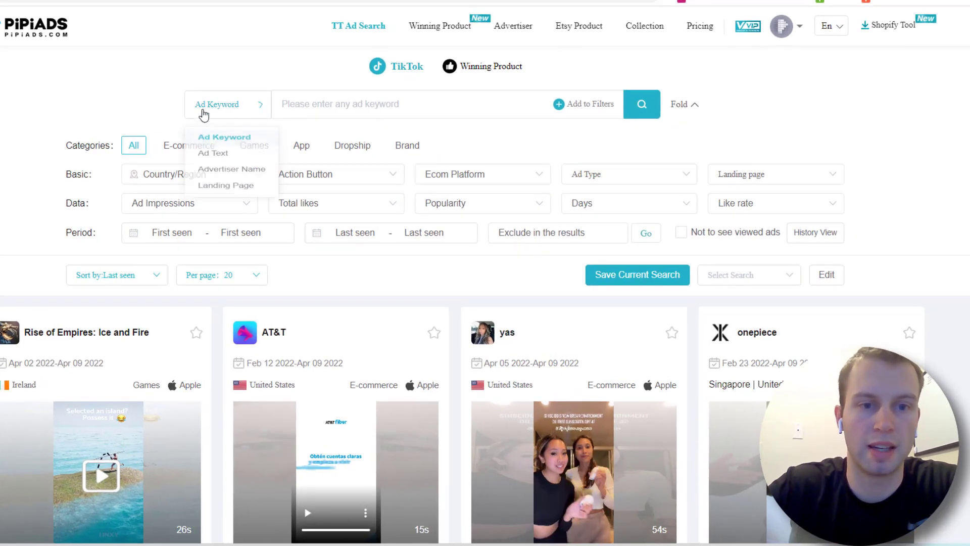
click(129, 96)
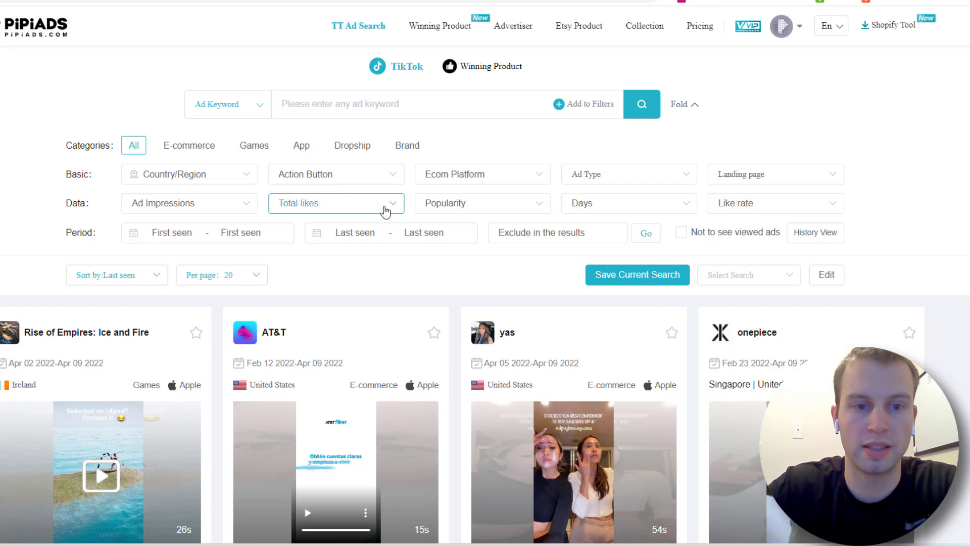
click(605, 203)
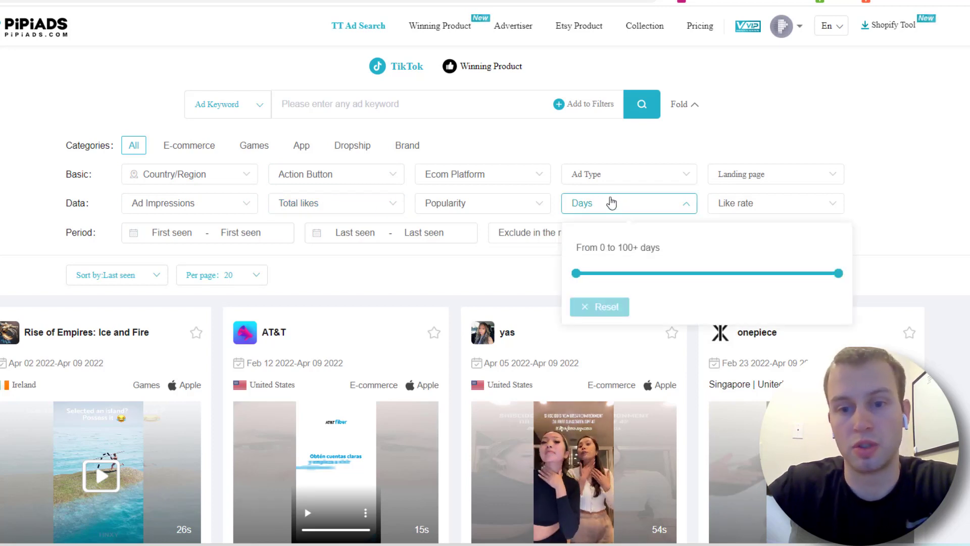
click(8, 162)
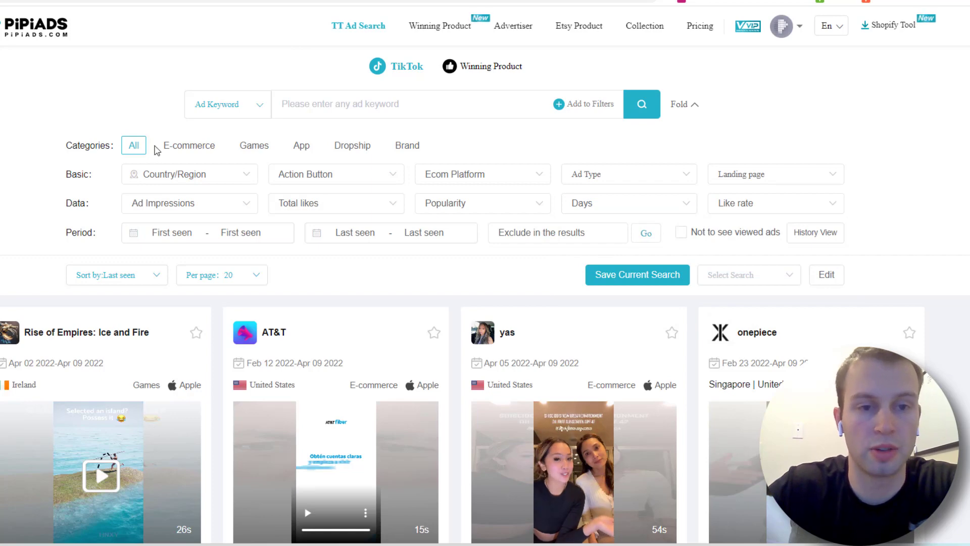
click(199, 152)
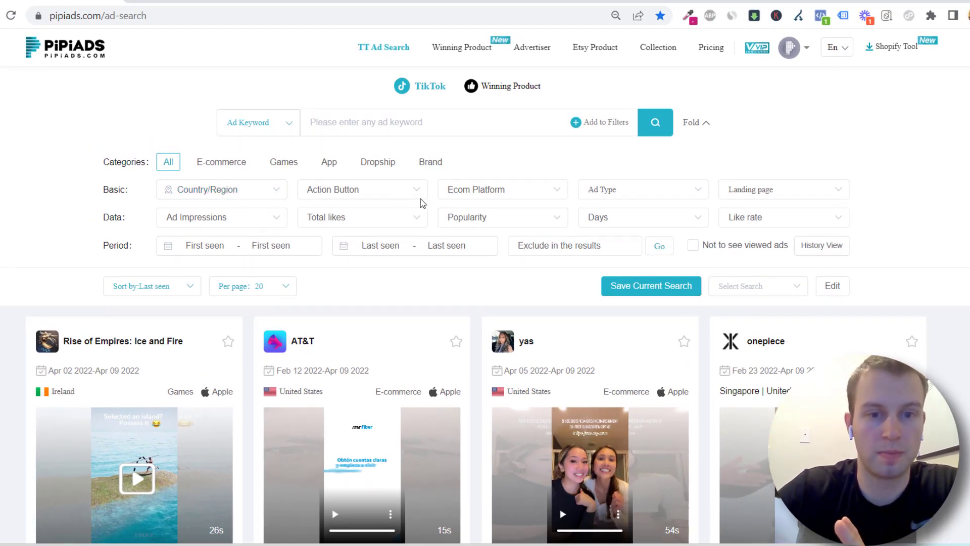
click(393, 195)
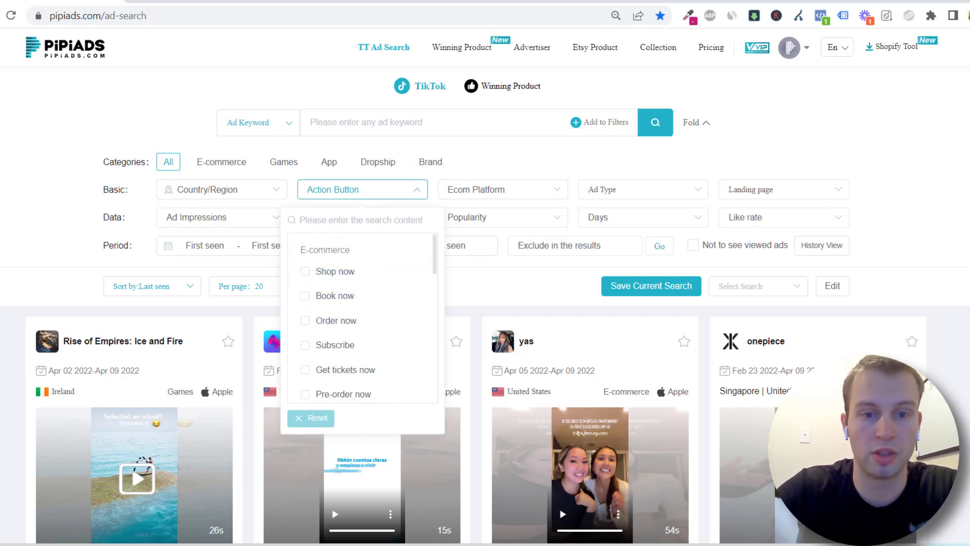
click(17, 195)
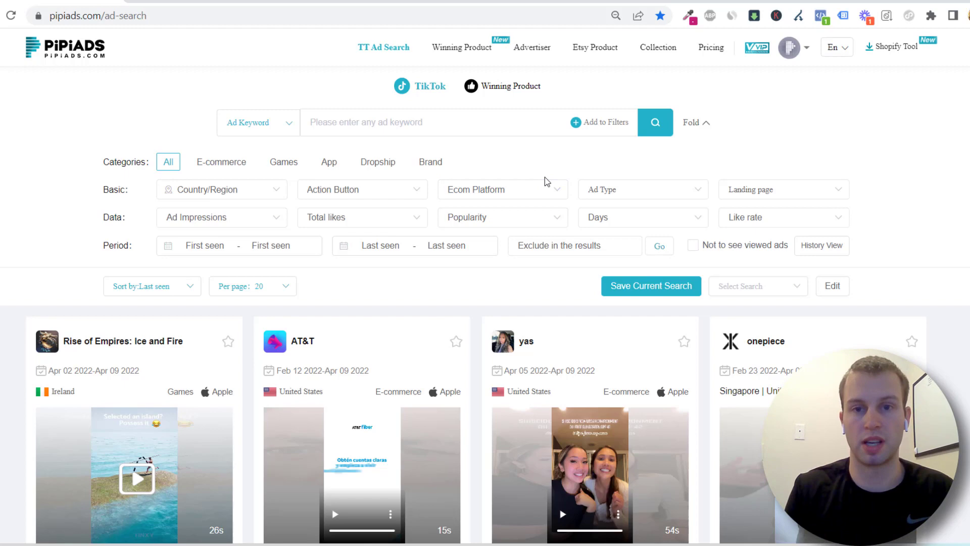
click(560, 189)
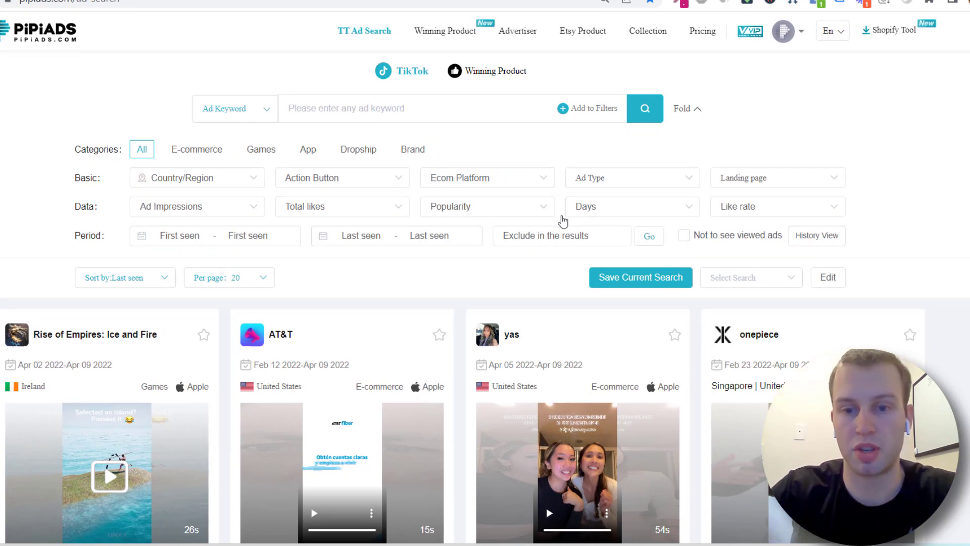
click(627, 179)
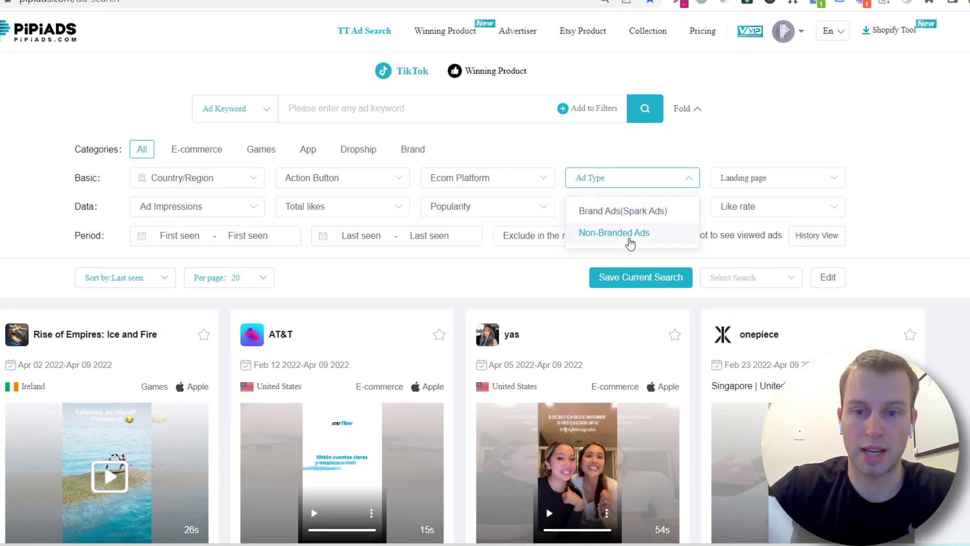
click(790, 177)
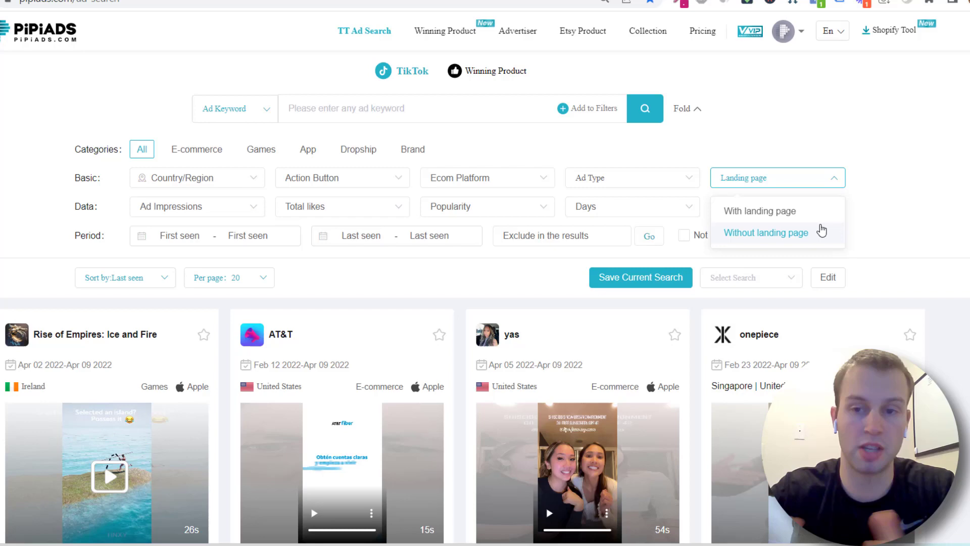
click(203, 222)
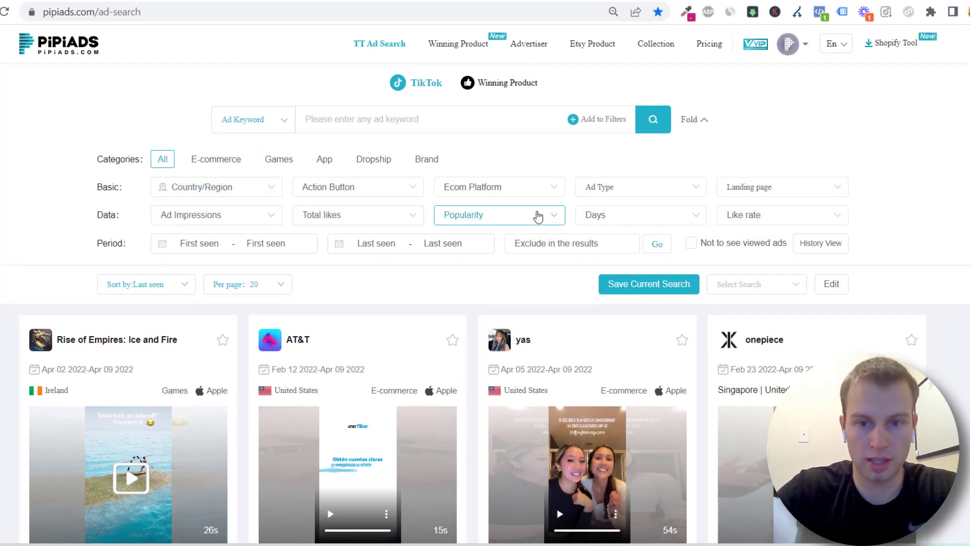
click(702, 218)
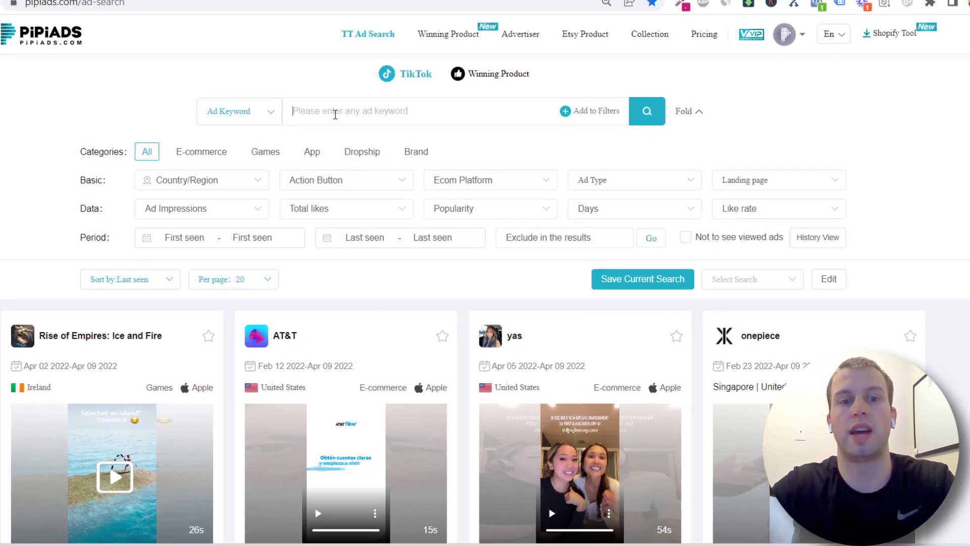
- Add 'auto insurance' as an ad keyword filter
click(335, 114)
text(auto insurance)
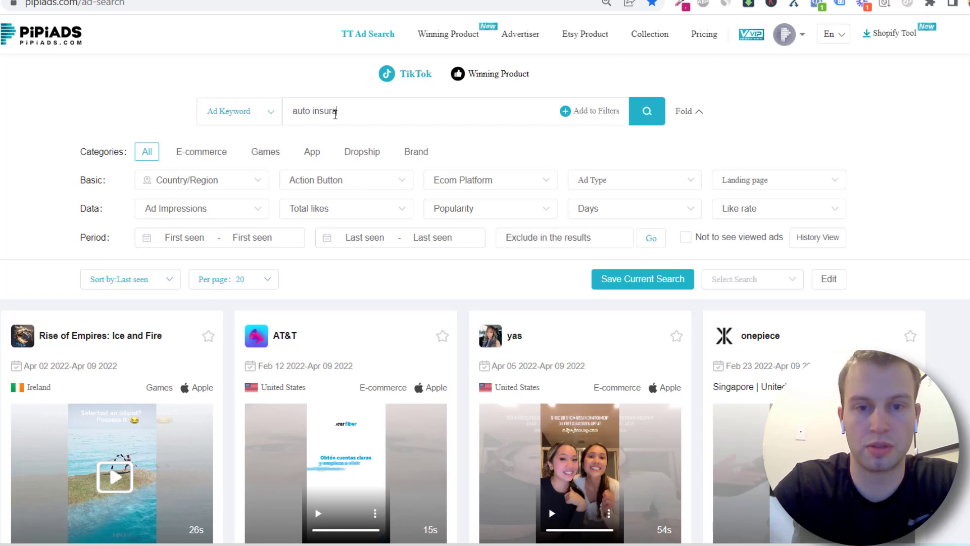
click(562, 117)
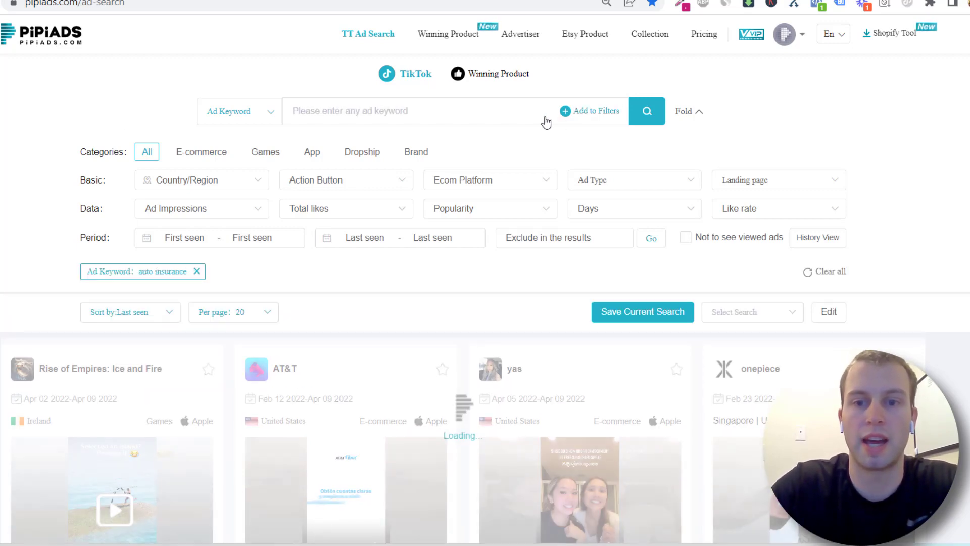
- Preview the Snap.Auto ad's video in the filtered results
scroll(546, 252, down, 2)
scroll(251, 362, down, 1)
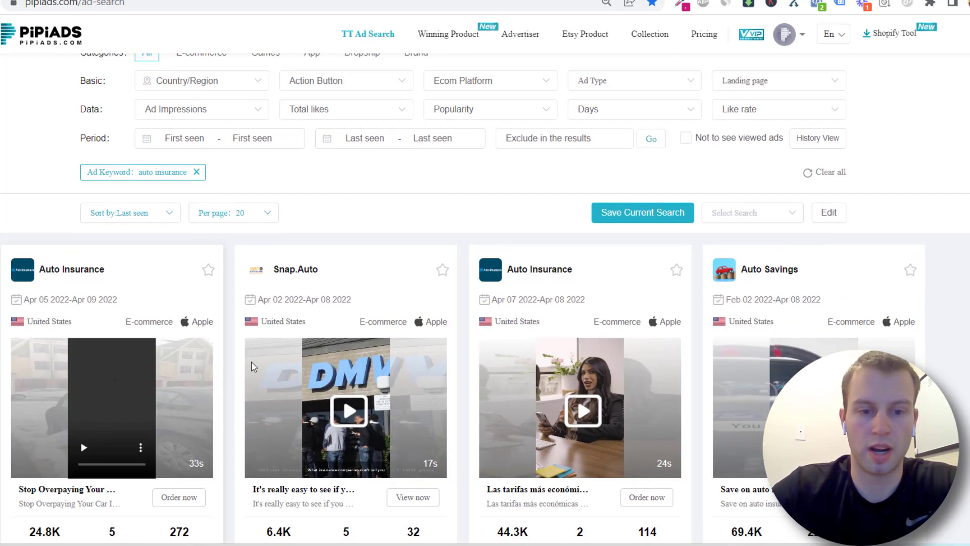
click(357, 420)
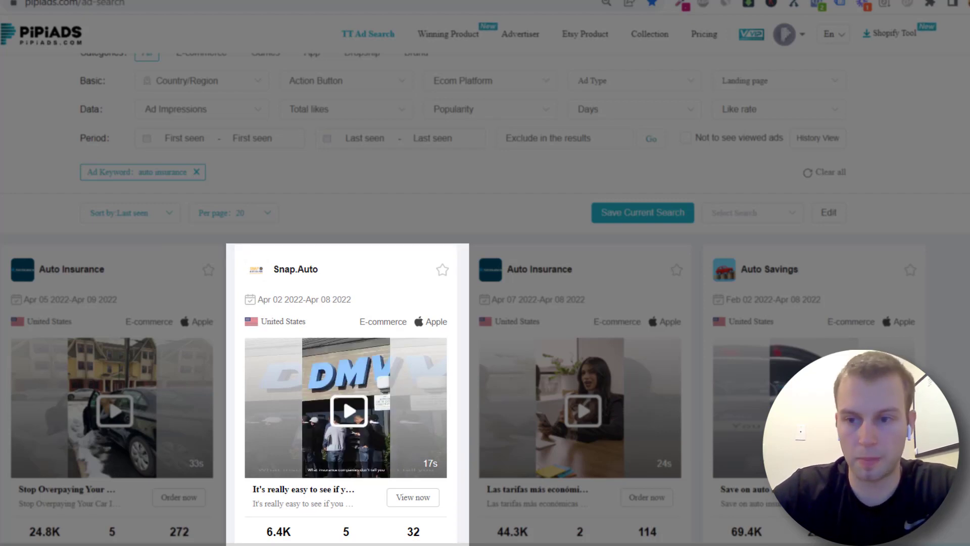
scroll(368, 427, up, 2)
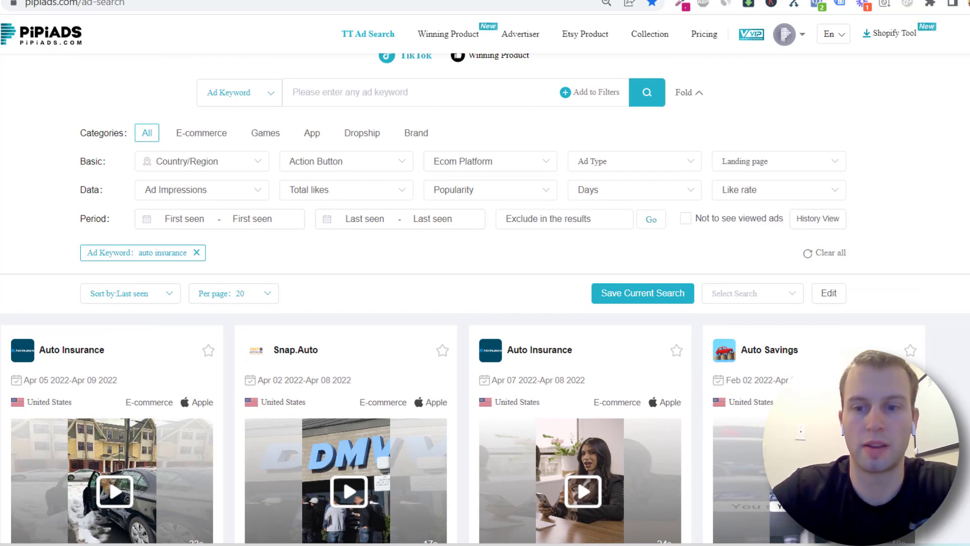
scroll(427, 392, up, 1)
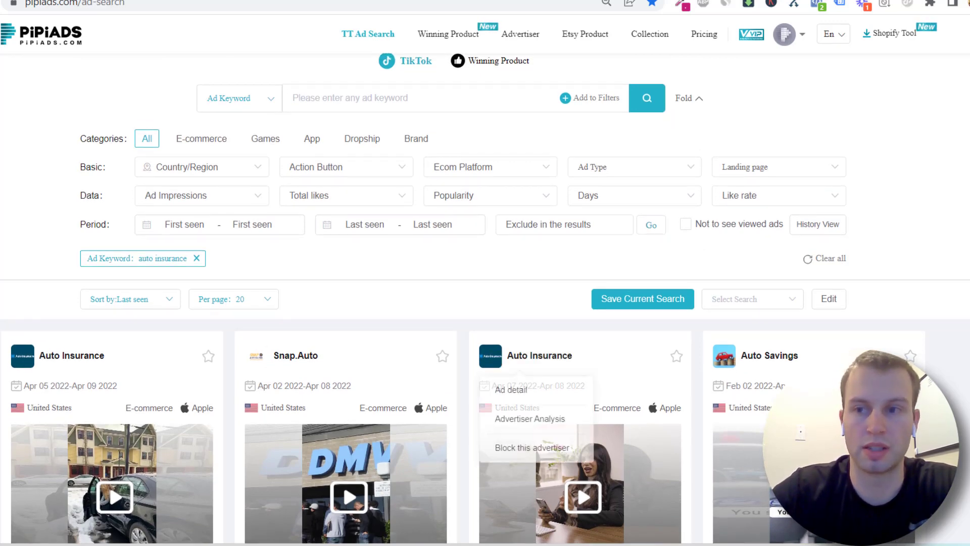
scroll(428, 392, down, 8)
scroll(428, 391, up, 8)
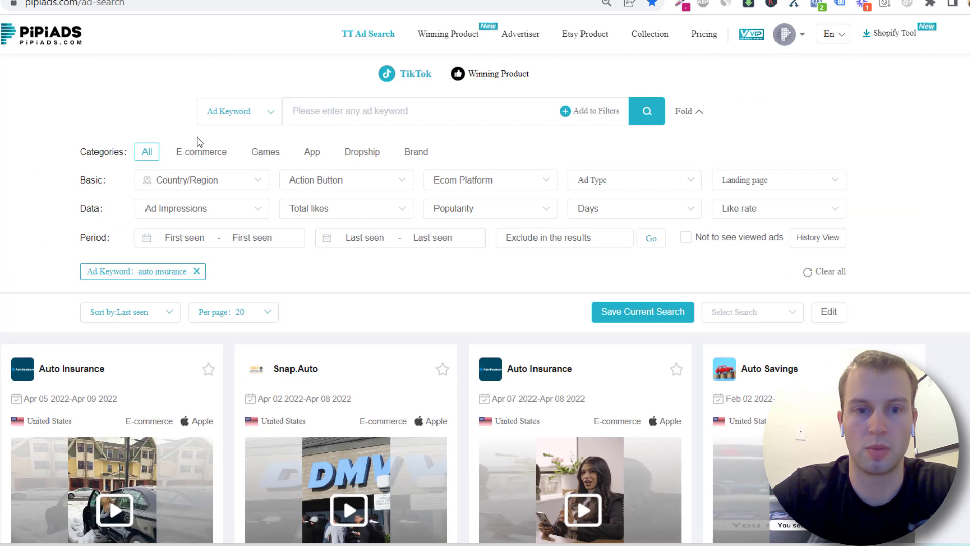
click(195, 181)
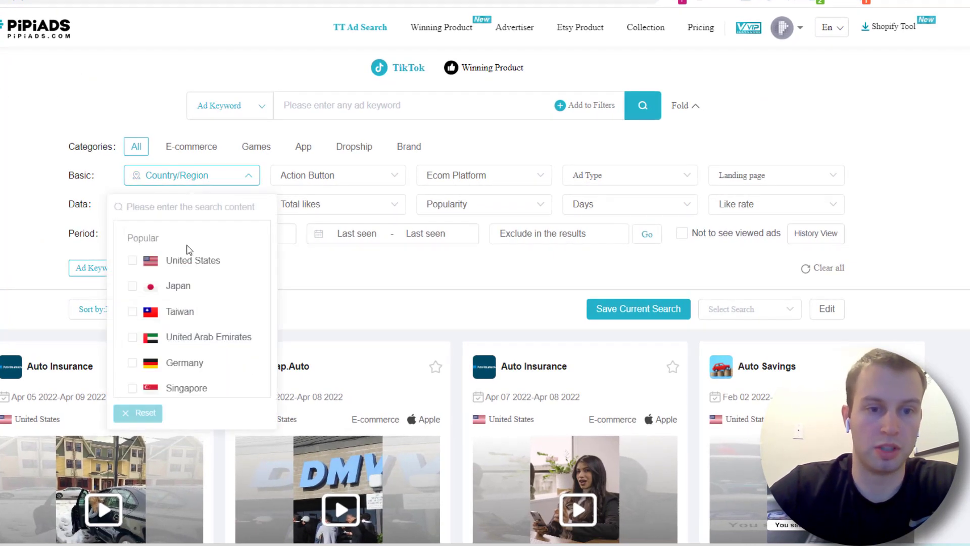
click(191, 260)
click(329, 207)
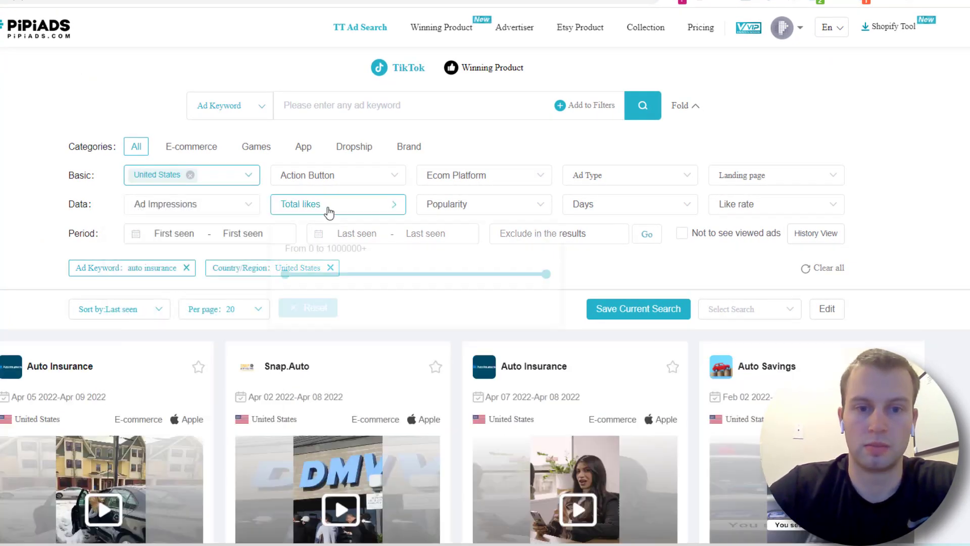
drag(286, 273, 308, 266)
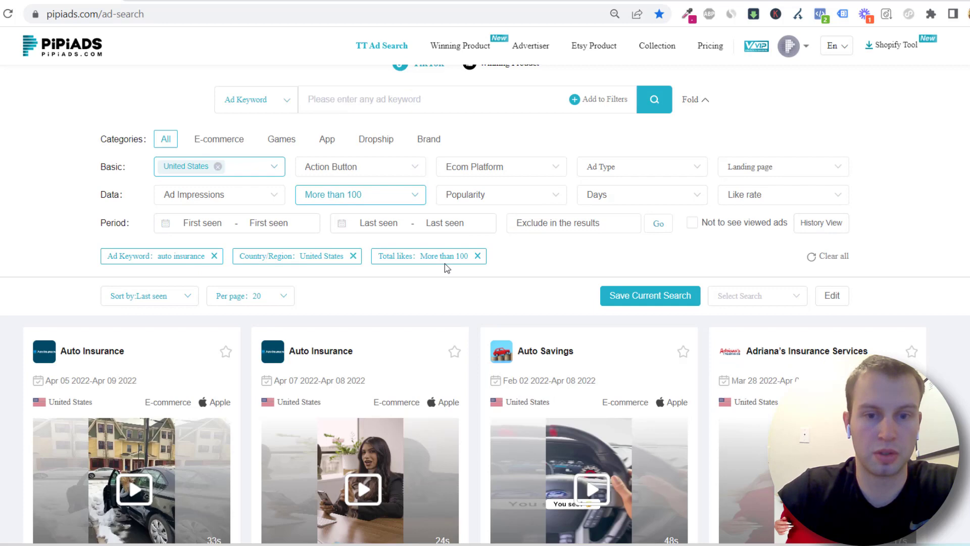
scroll(485, 290, down, 2)
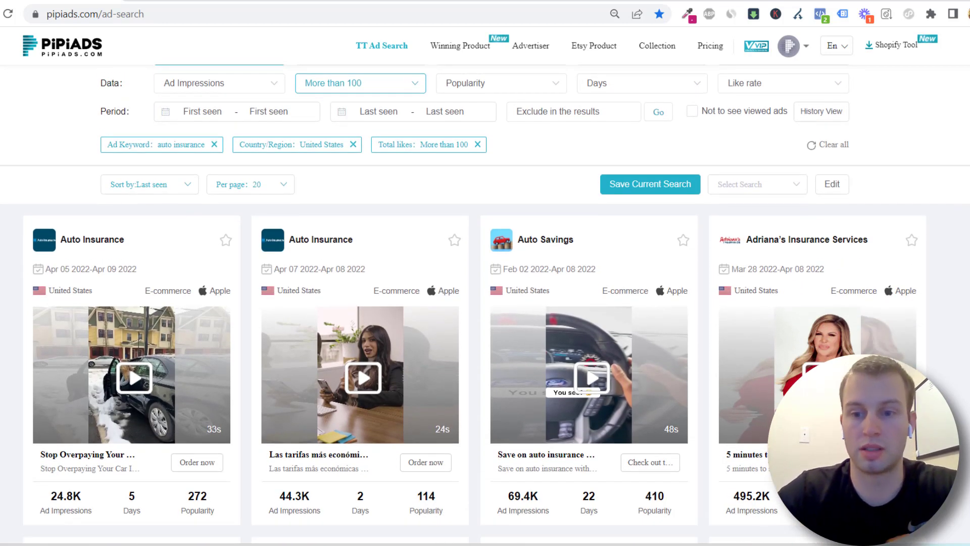
scroll(145, 367, down, 1)
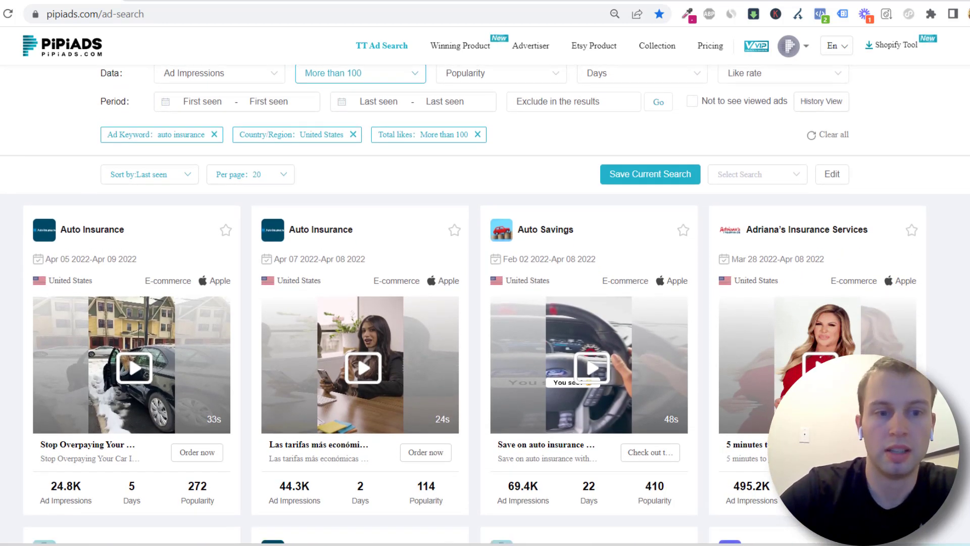
mouse_move(145, 368)
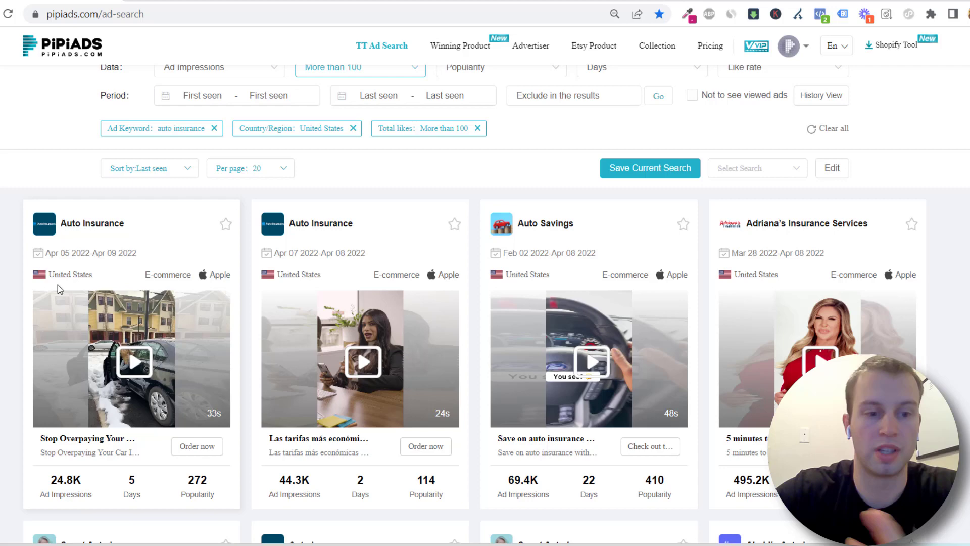
- Open the top Auto Insurance ad's details, pause its video, and open its TikTok post
click(137, 450)
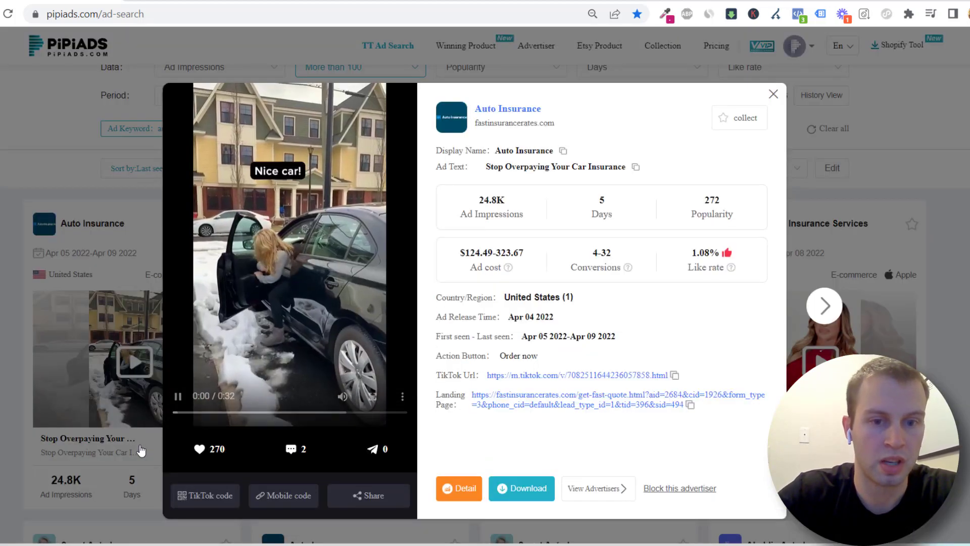
click(177, 395)
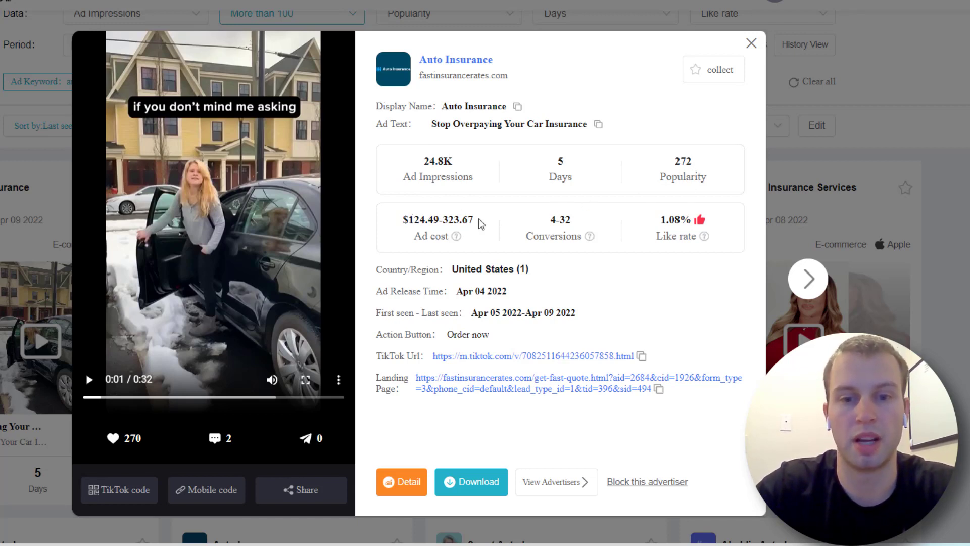
mouse_move(463, 239)
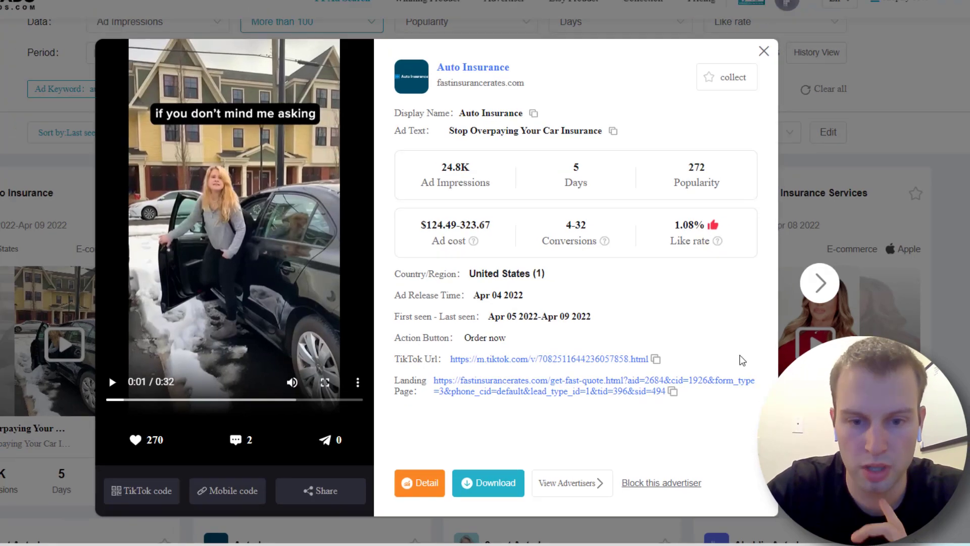
right_click(592, 358)
click(631, 450)
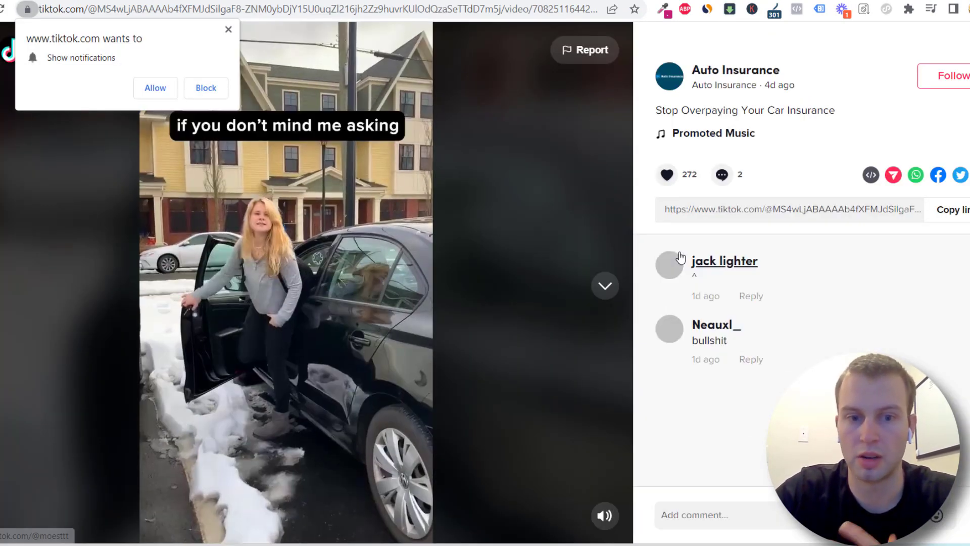
- Pause the TikTok video, then close the tab to return to the ad's PiPiAds details
click(172, 404)
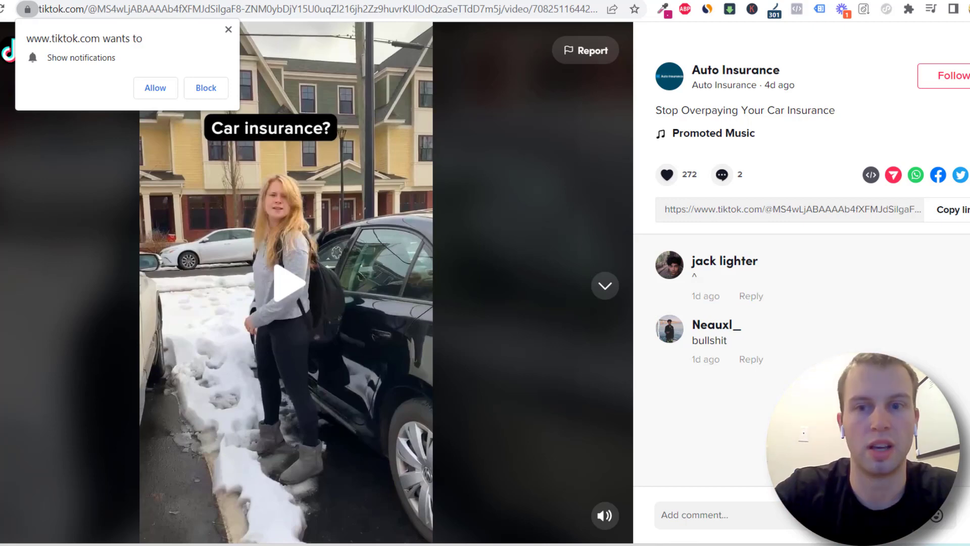
key(ctrl+w)
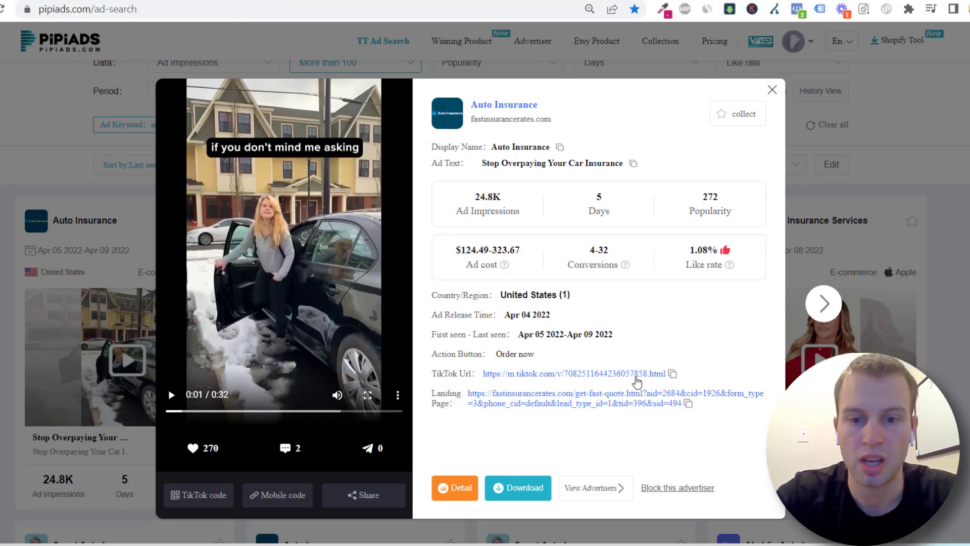
click(508, 405)
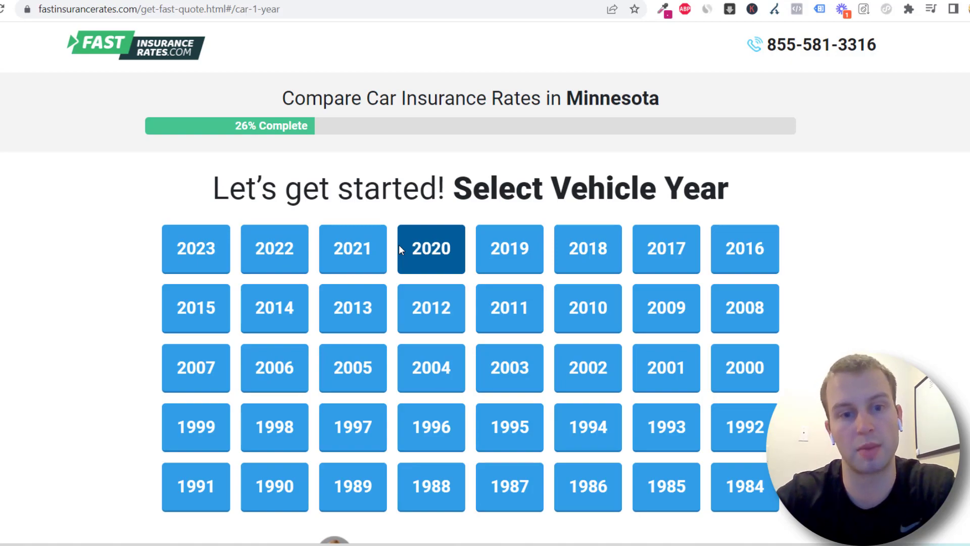
click(323, 1)
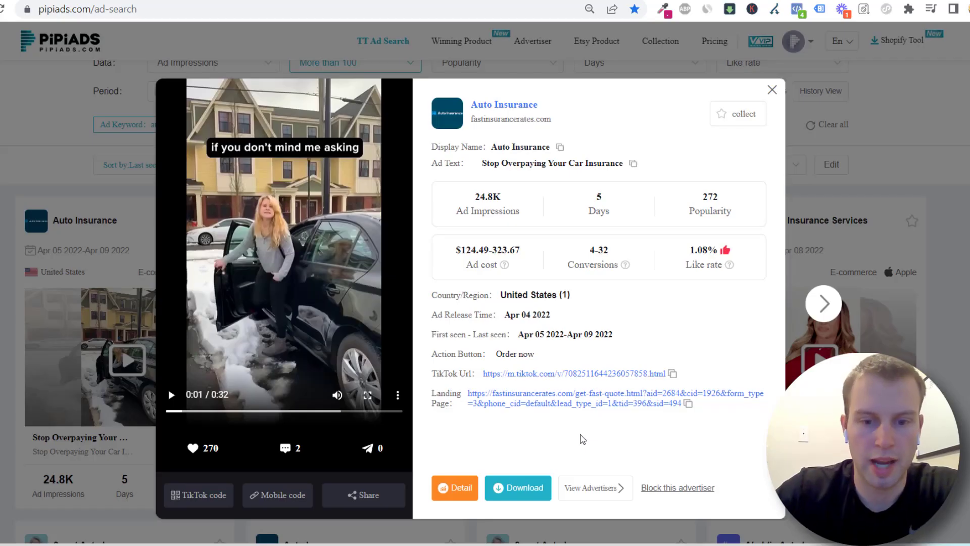
- Download the Auto Insurance ad's video and close its details window
click(528, 486)
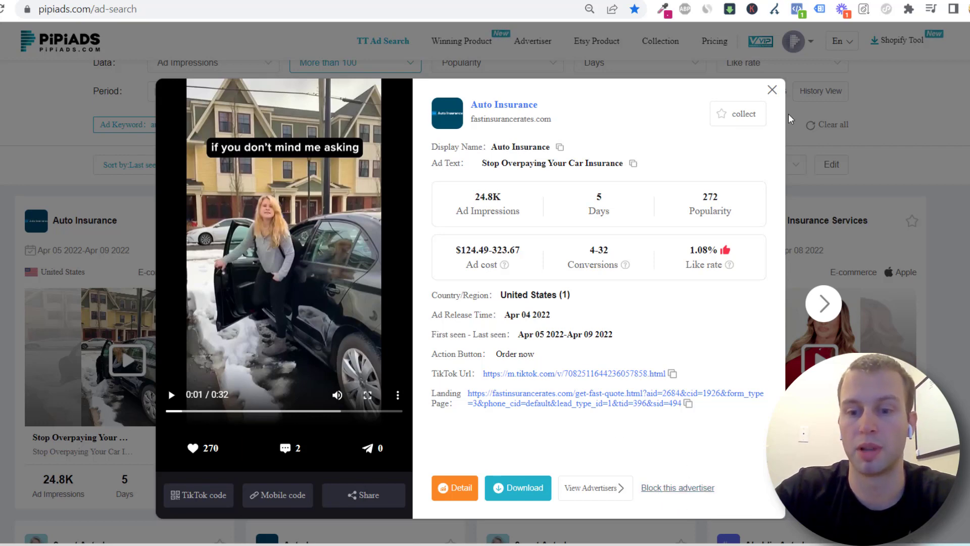
click(772, 90)
- Sort the auto insurance results by Ad Impressions
click(143, 207)
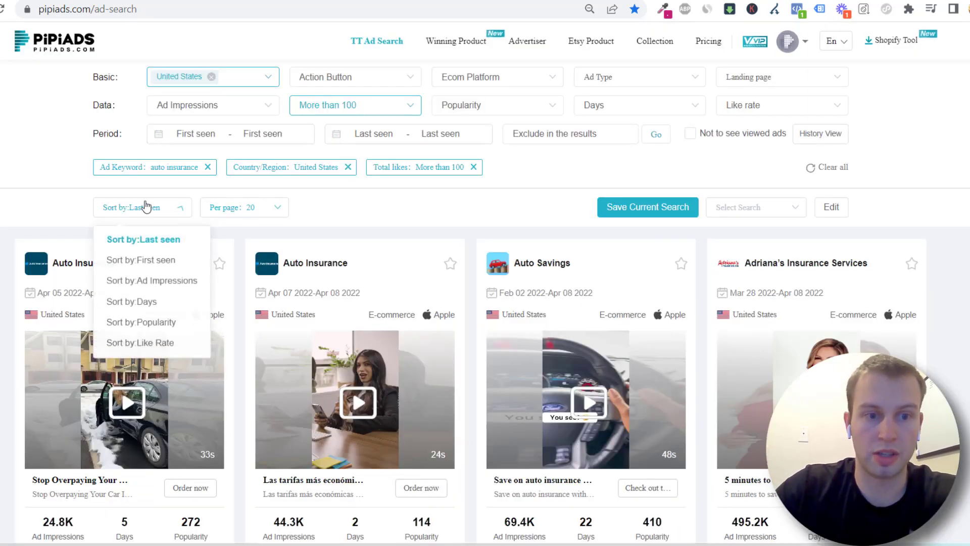
click(175, 282)
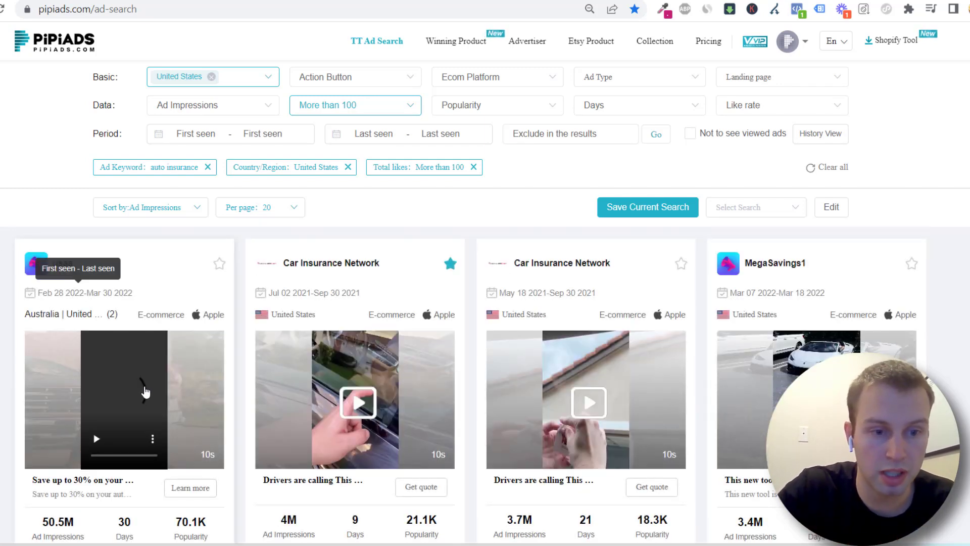
mouse_move(351, 385)
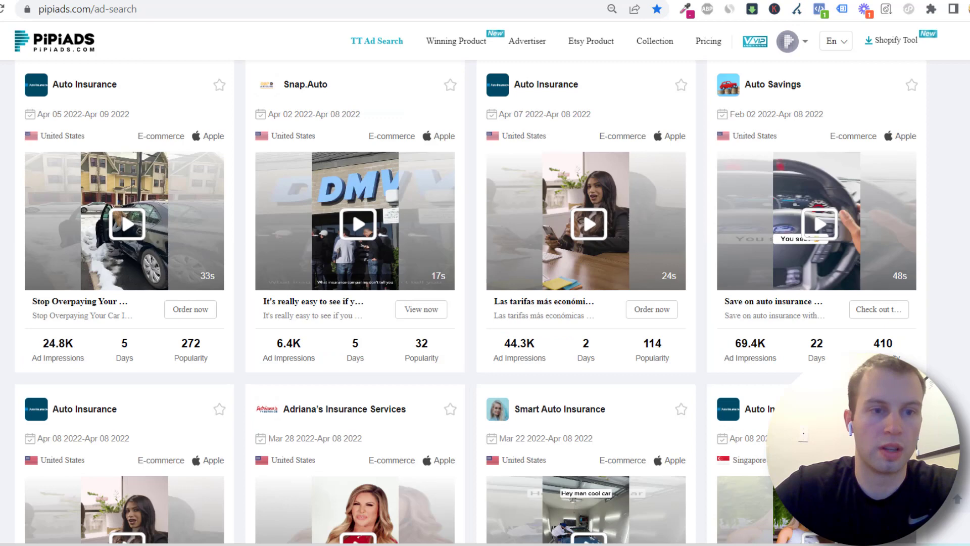
mouse_move(54, 104)
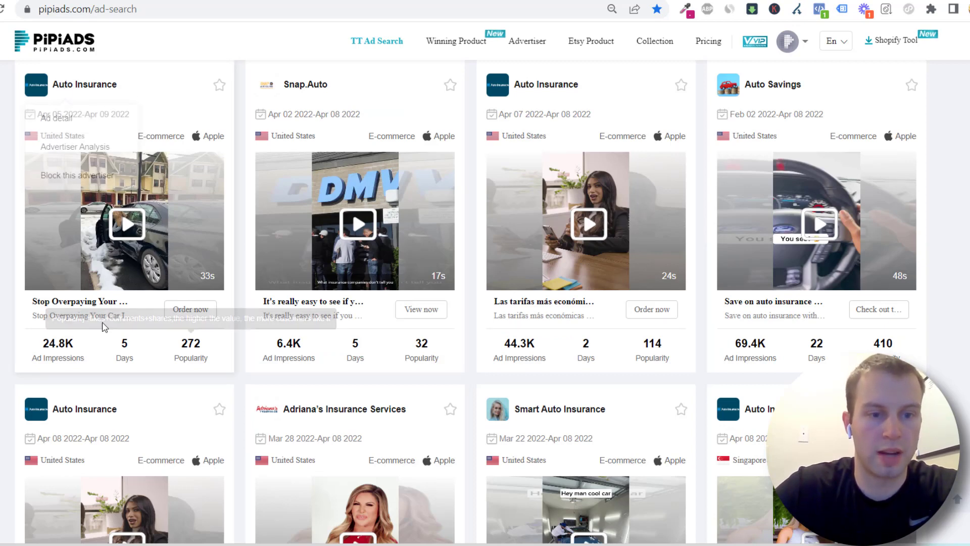
- Collect the Auto Insurance ad into TikTok Ads Group 1 and close its details
click(48, 316)
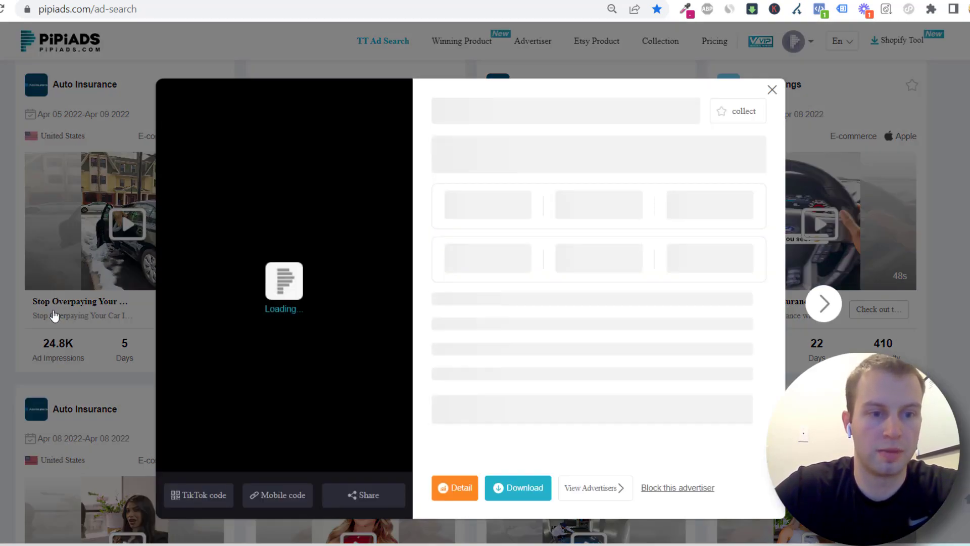
click(740, 123)
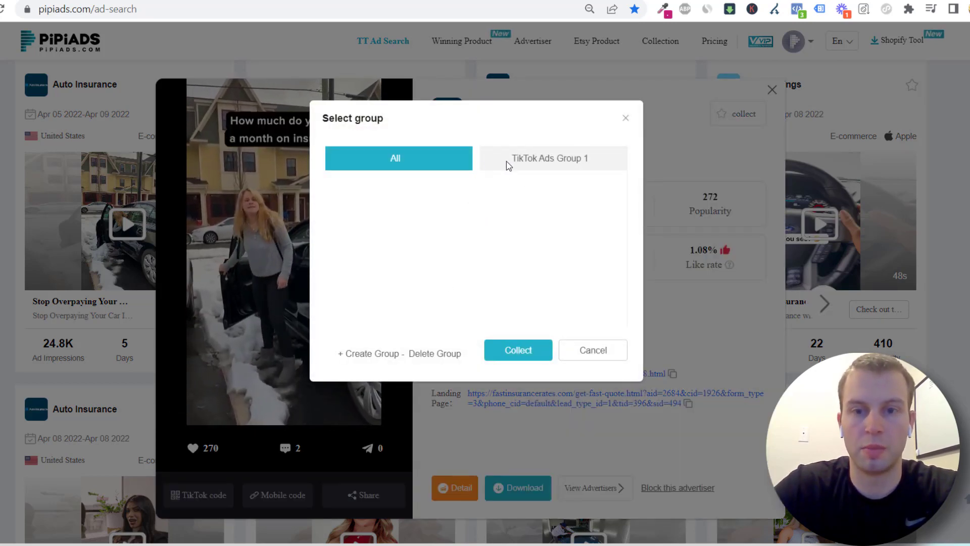
click(625, 120)
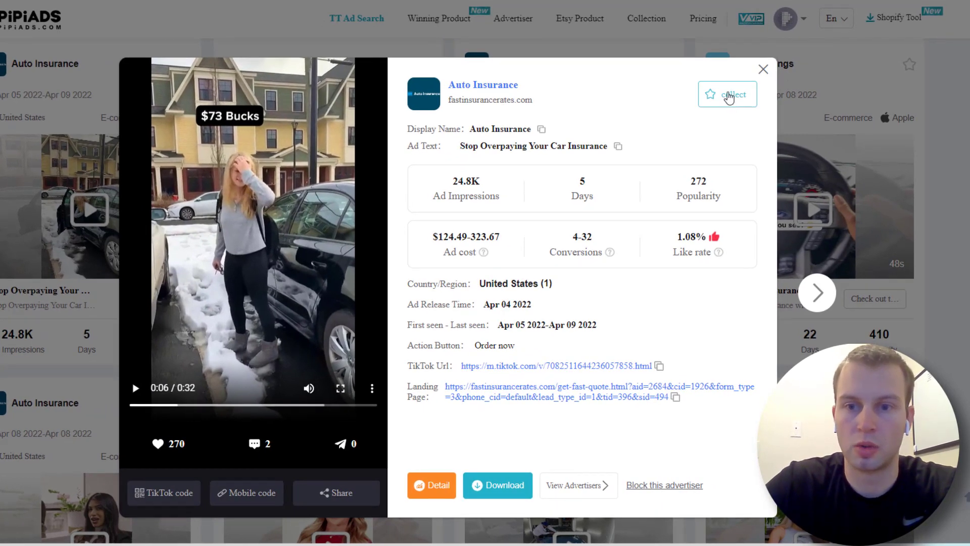
click(728, 95)
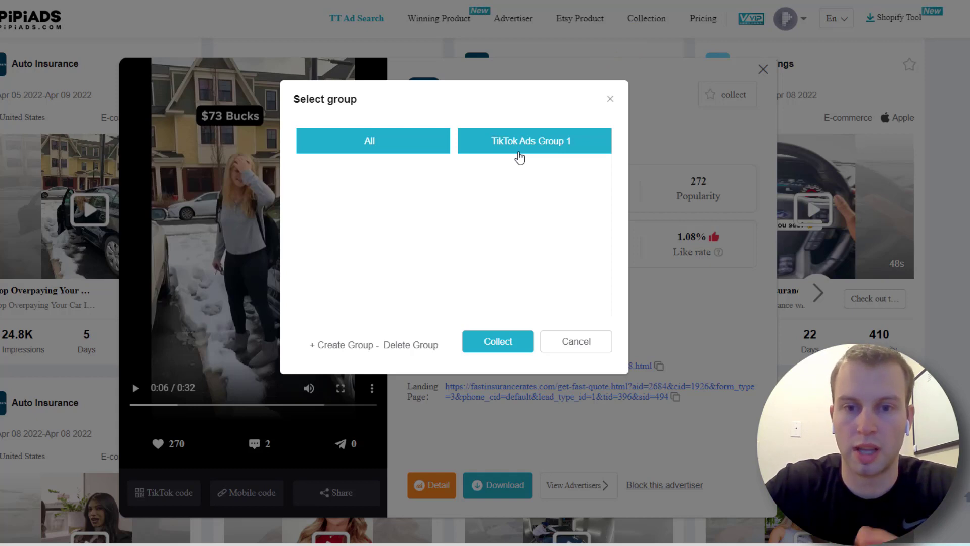
click(559, 145)
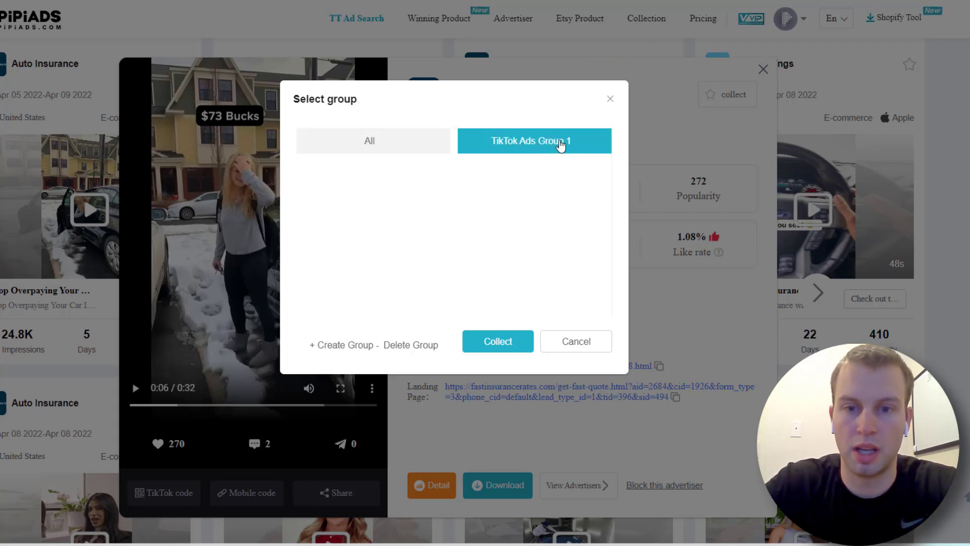
click(511, 338)
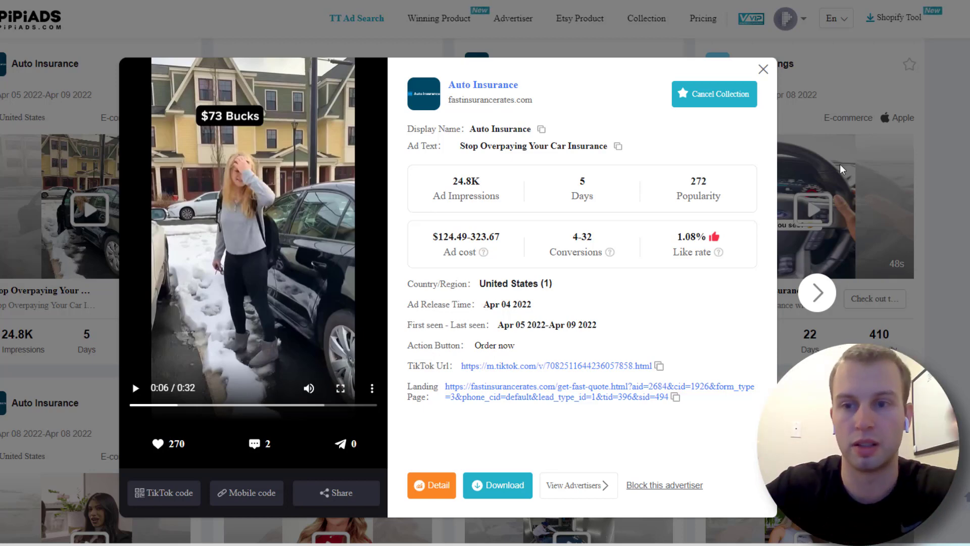
click(769, 72)
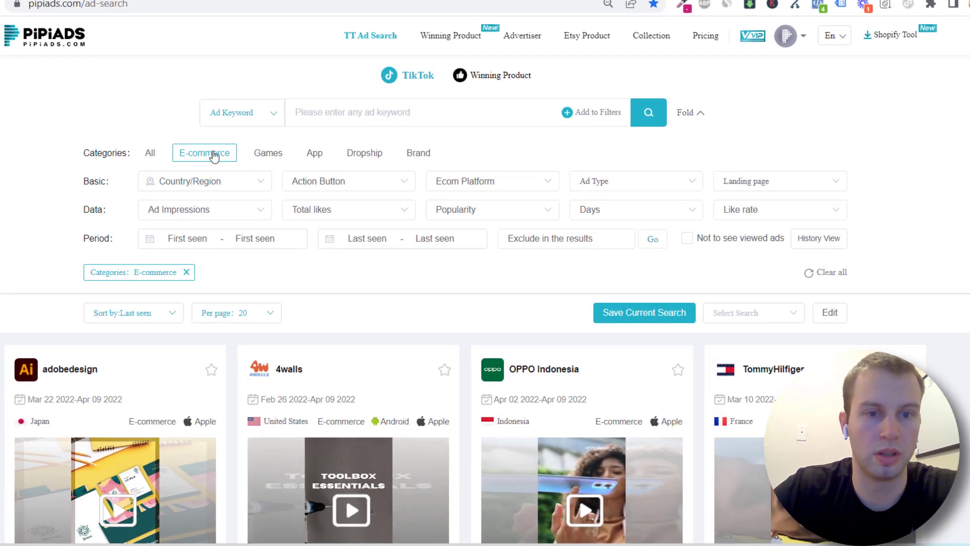
- Filter the e-commerce ads to United States and the shopify platform
click(235, 186)
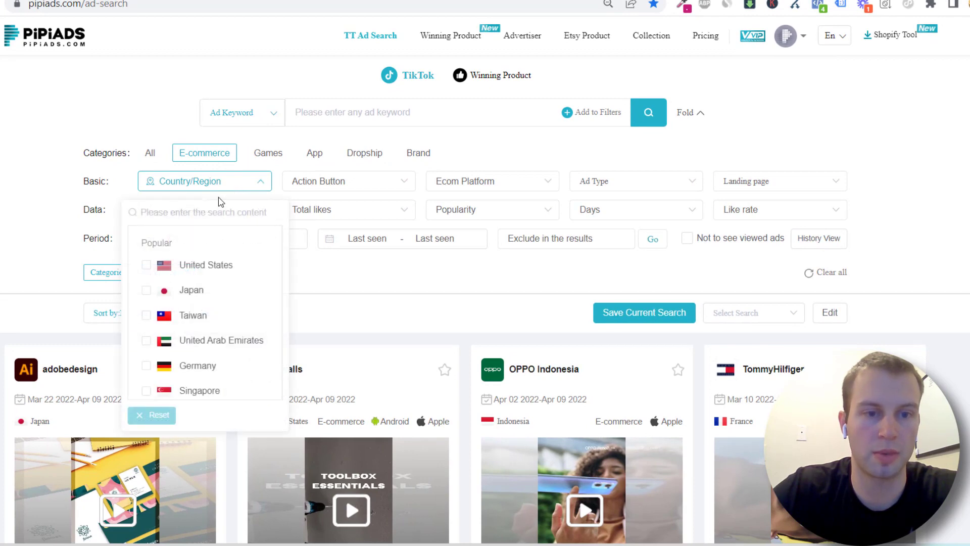
click(206, 266)
click(47, 208)
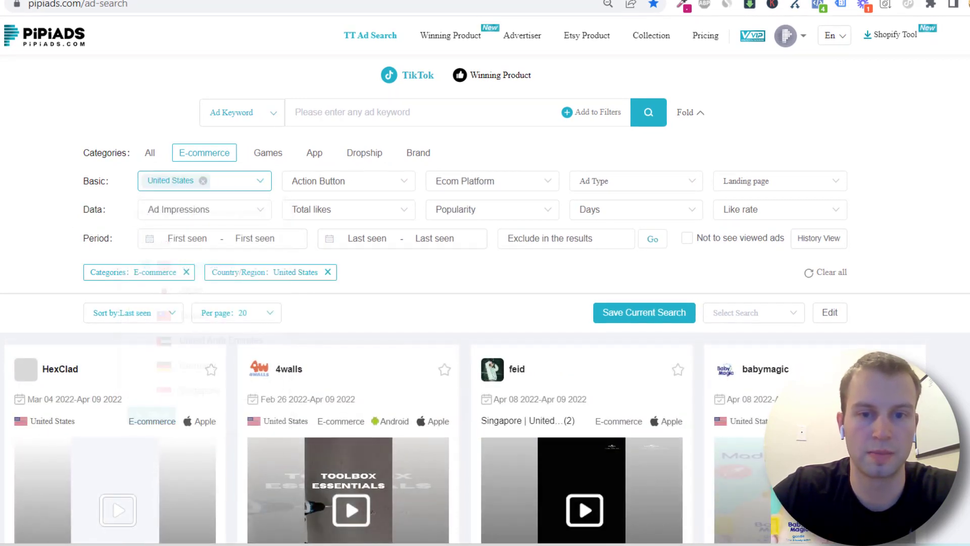
click(508, 181)
click(475, 246)
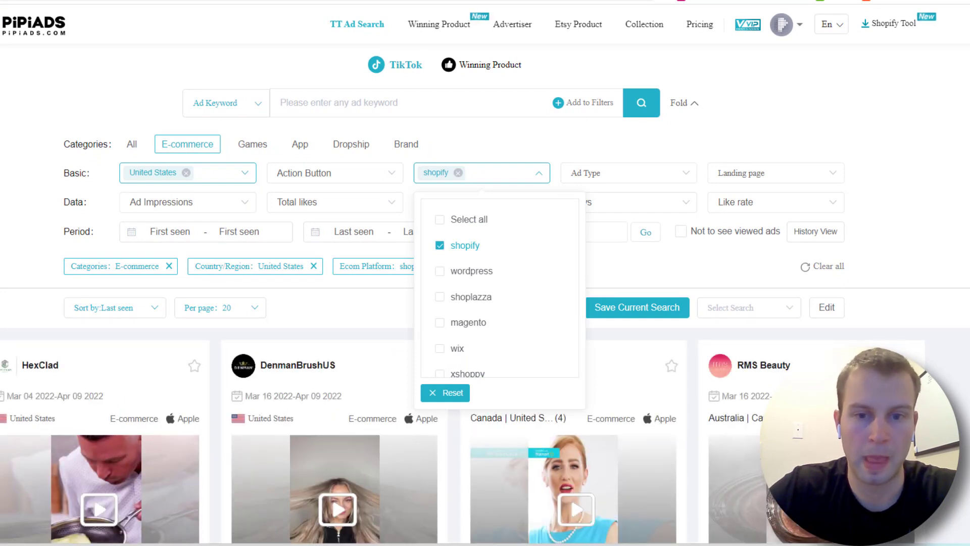
click(213, 217)
- Require more than 500 total likes and sort by Ad Impressions
click(351, 208)
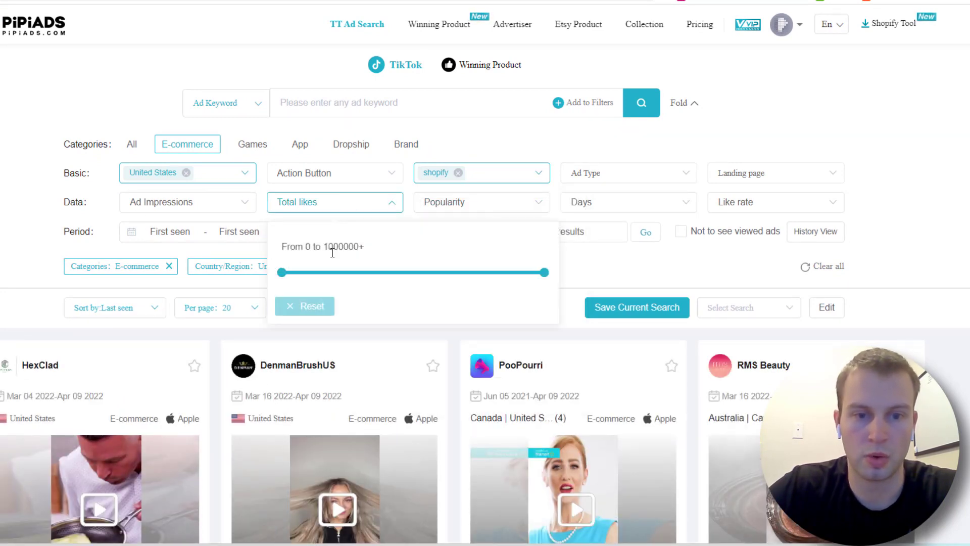
drag(281, 272, 344, 272)
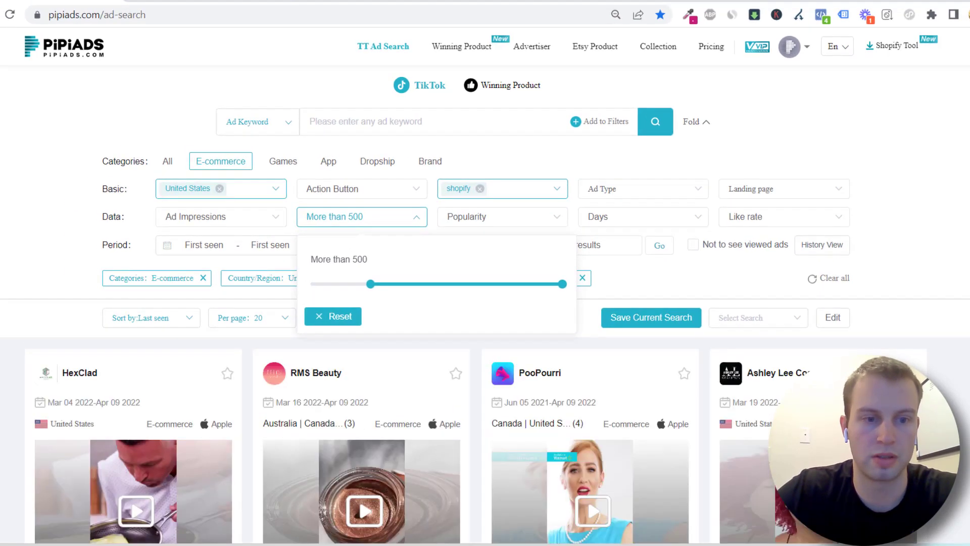
click(132, 309)
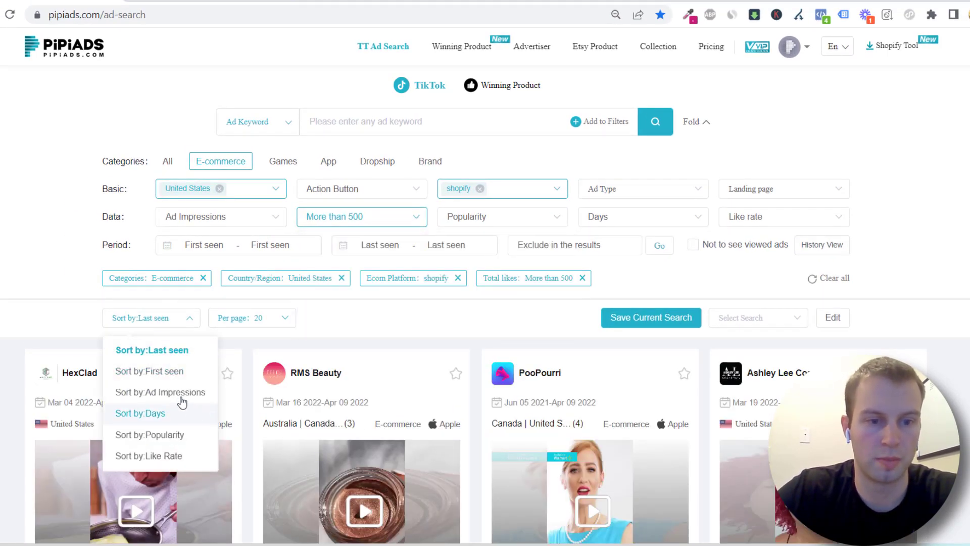
click(167, 389)
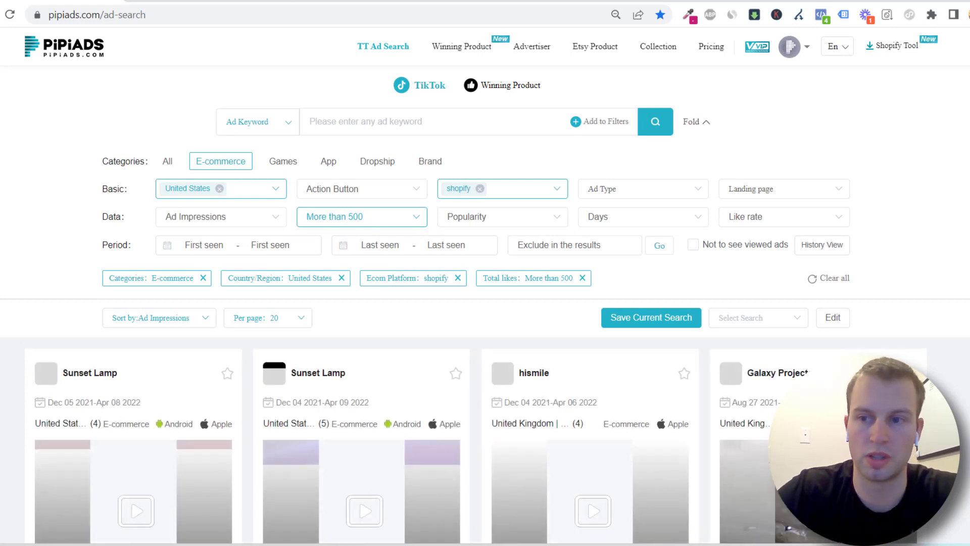
scroll(470, 414, down, 3)
mouse_move(119, 358)
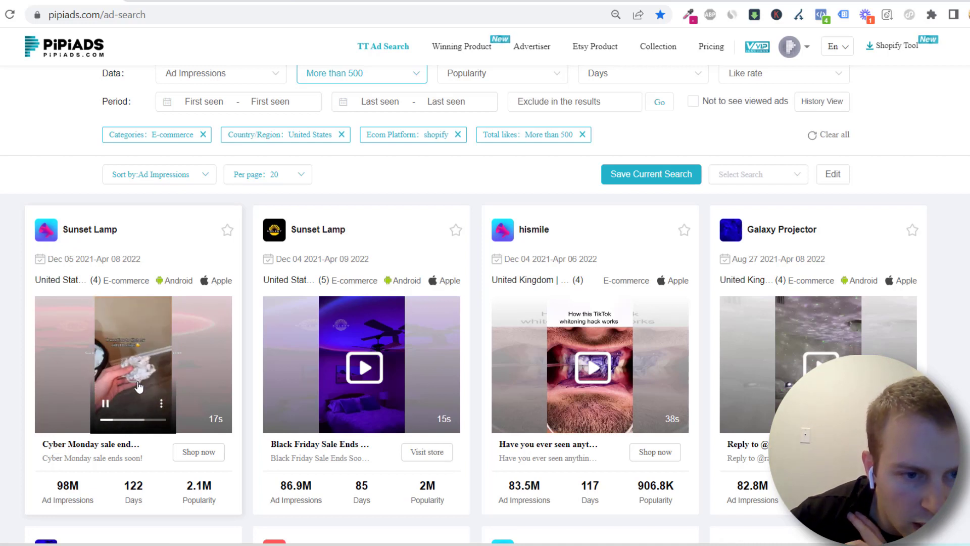
mouse_move(391, 357)
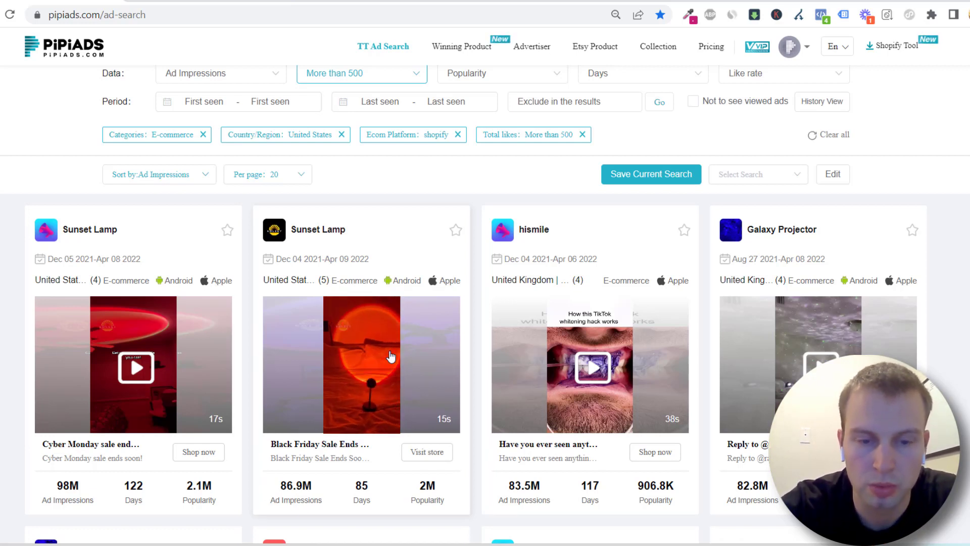
- Open the second Sunset Lamp ad's details and pause its video at 0:11
click(352, 343)
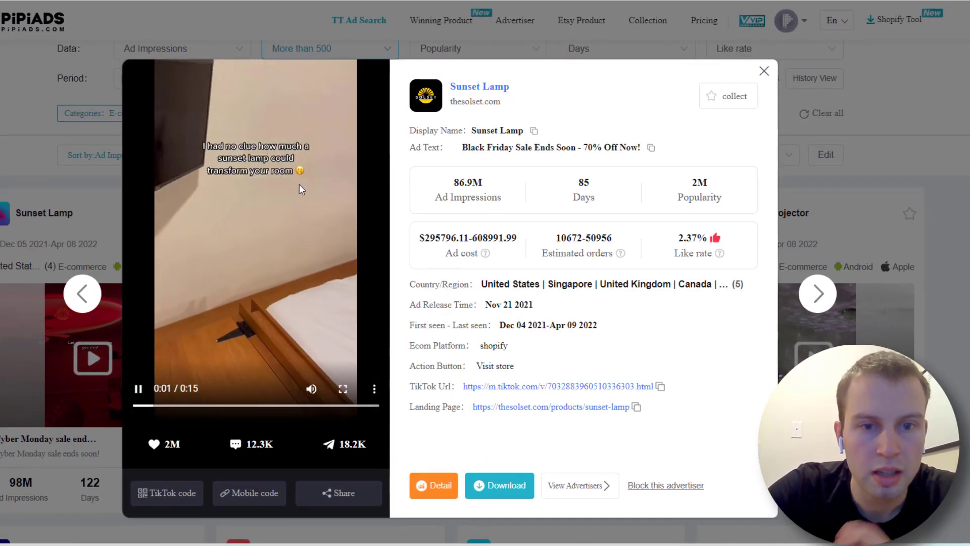
click(266, 133)
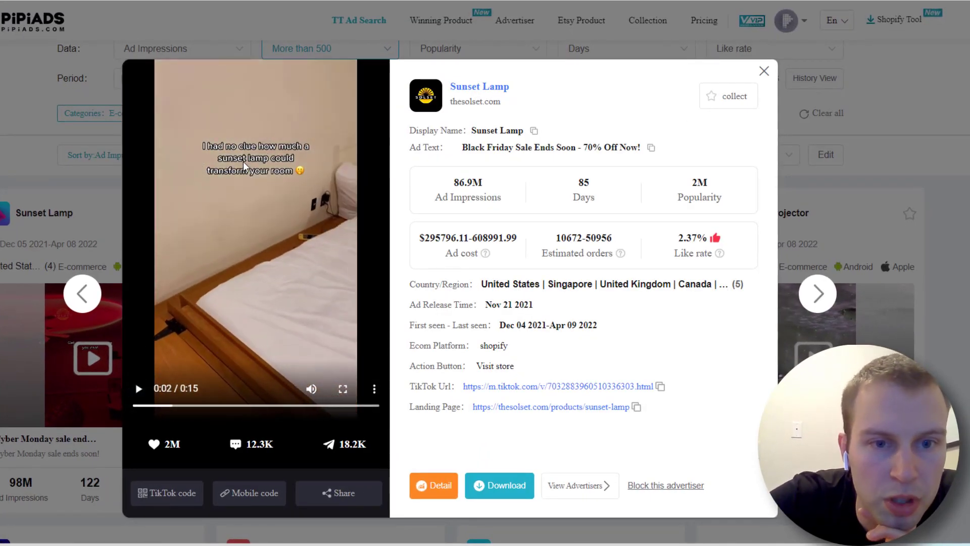
click(141, 389)
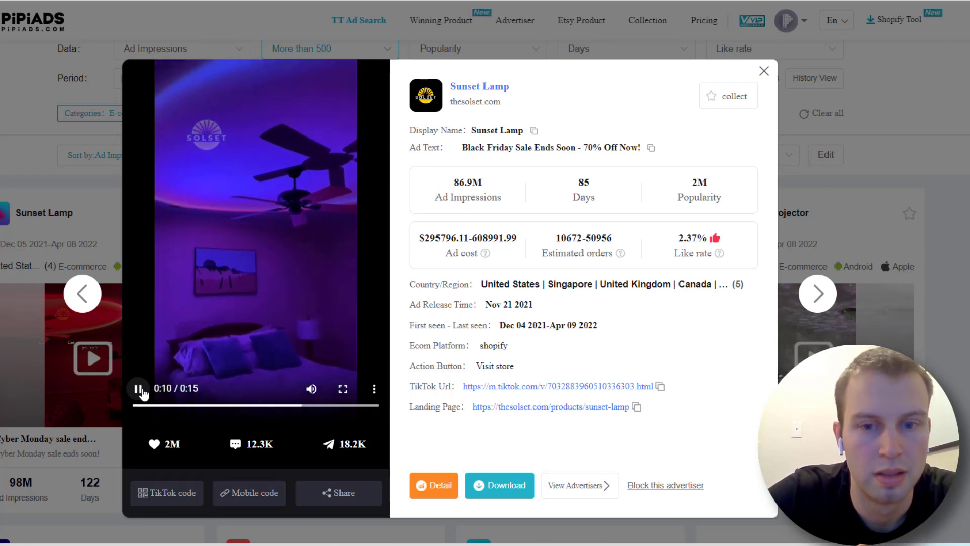
click(142, 390)
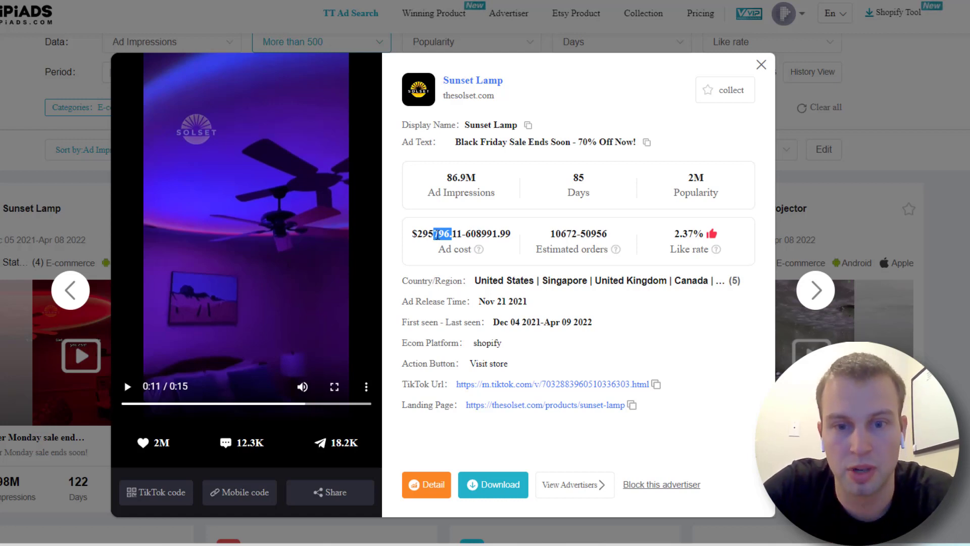
- Review its ad cost and estimated orders, then open its landing page
click(463, 228)
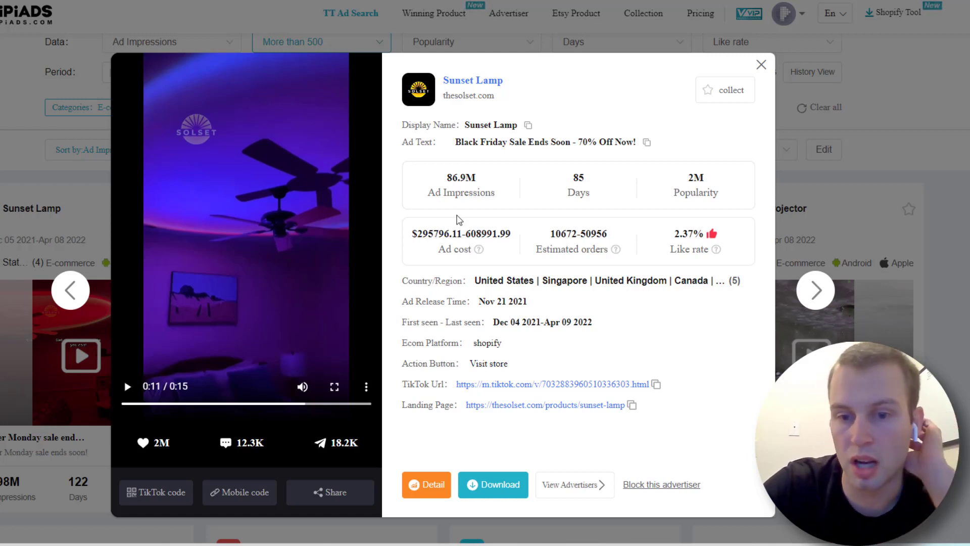
drag(560, 235, 604, 231)
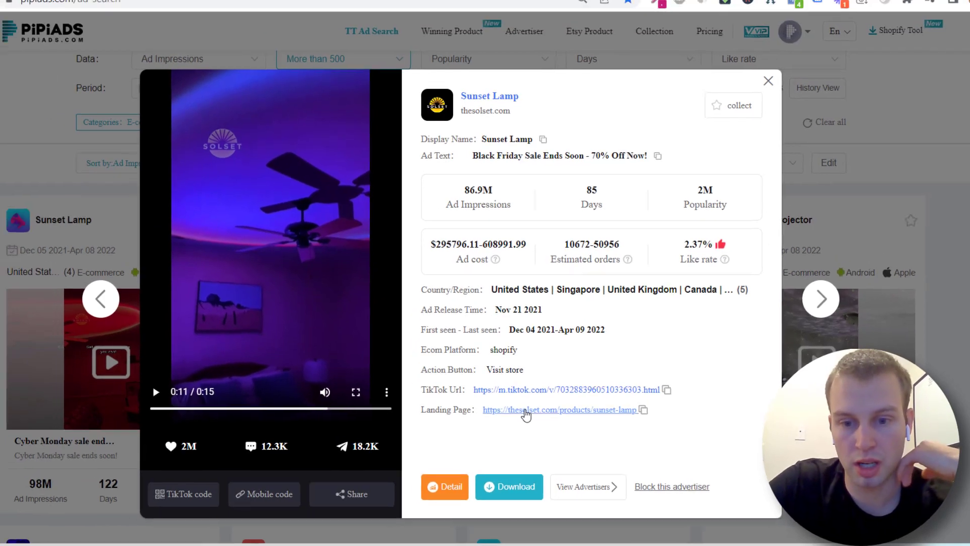
click(507, 402)
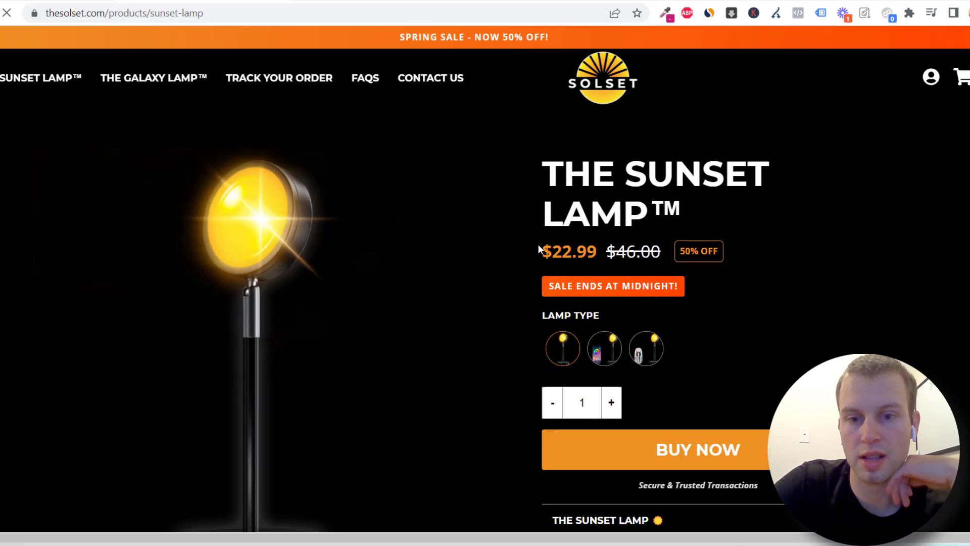
- Browse the Sunset Lamp product page and gallery photos, then close the tab
scroll(205, 286, down, 8)
scroll(153, 384, up, 5)
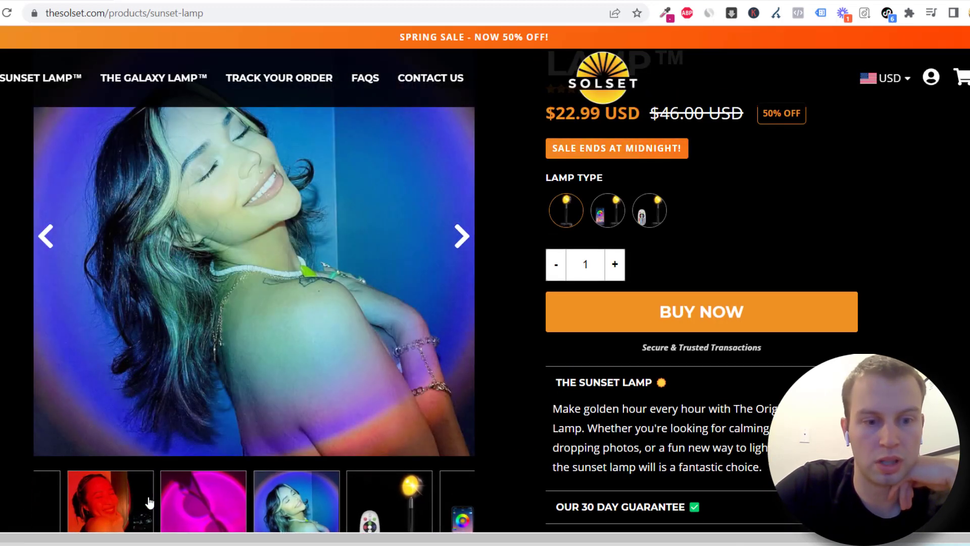
click(141, 507)
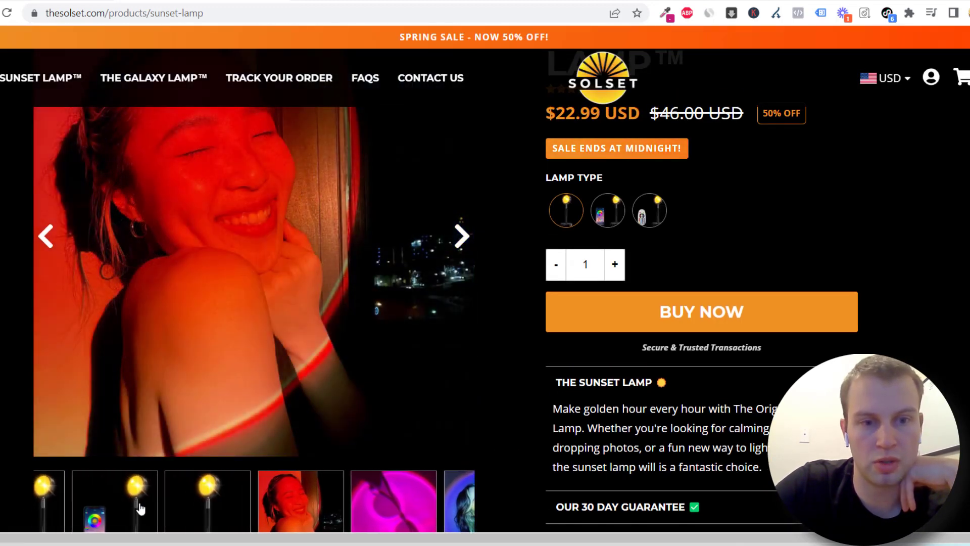
click(113, 485)
scroll(878, 277, down, 15)
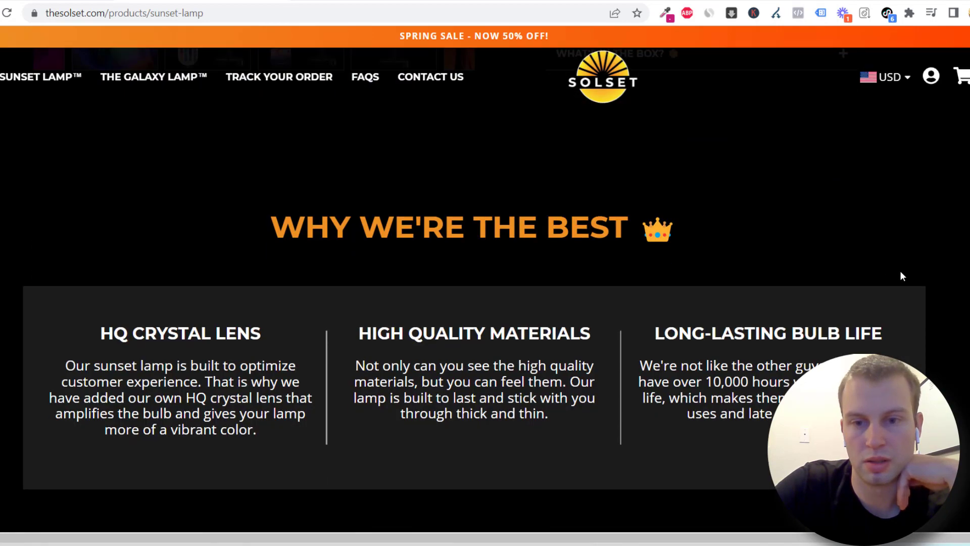
scroll(901, 272, down, 5)
scroll(909, 272, up, 20)
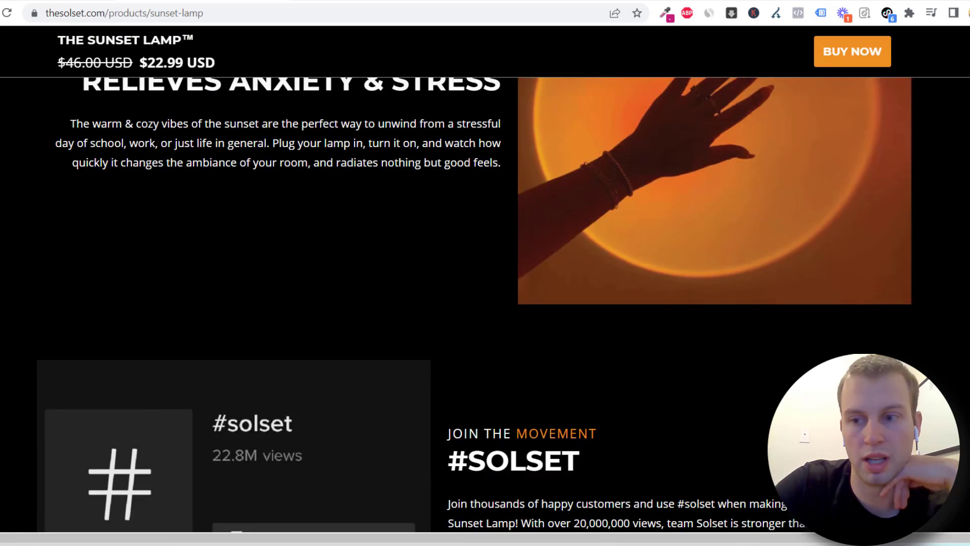
key(ctrl+w)
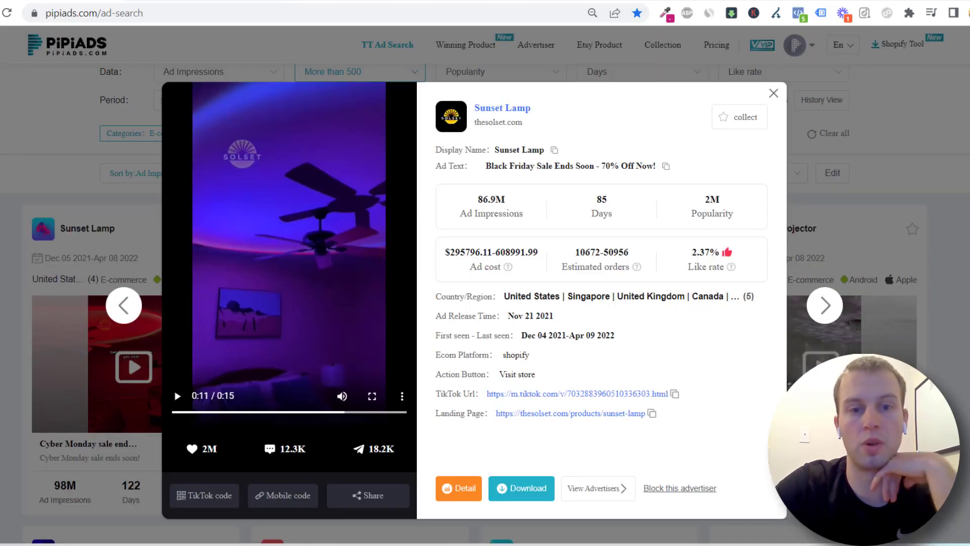
- Close the Sunset Lamp ad details window
click(773, 95)
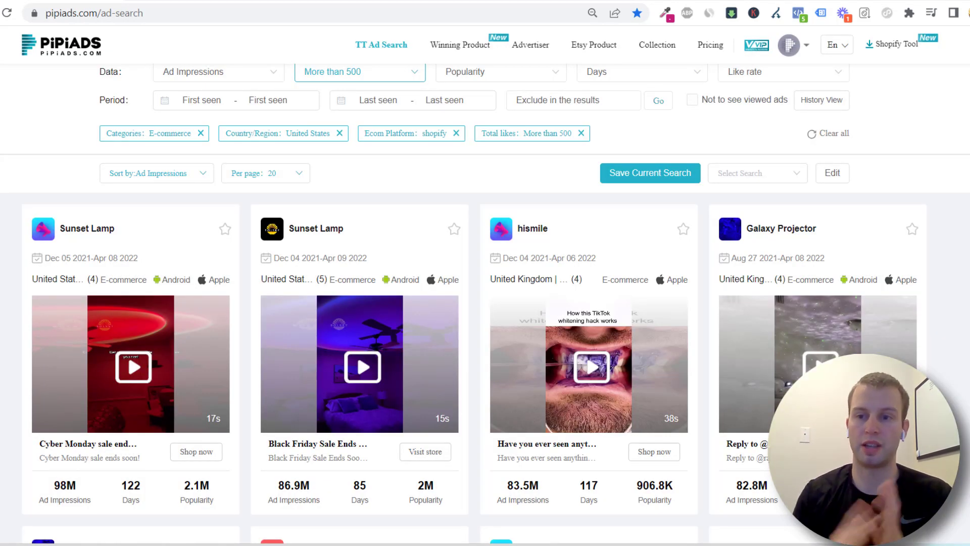